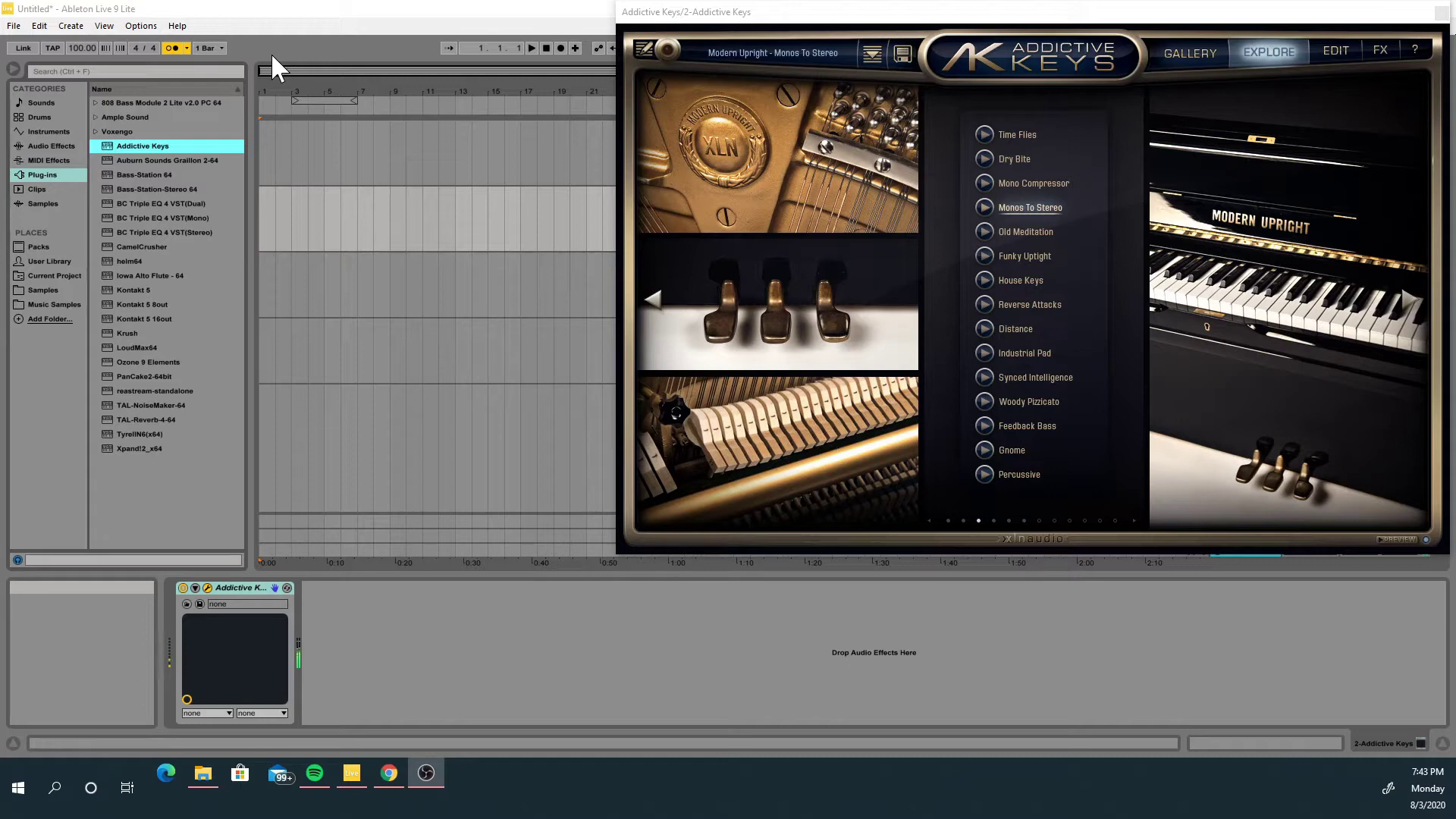
Set the tempo to 105 BPM and record a piano part about 16 bars long on the Addictive Keys track
click(271, 52)
click(561, 47)
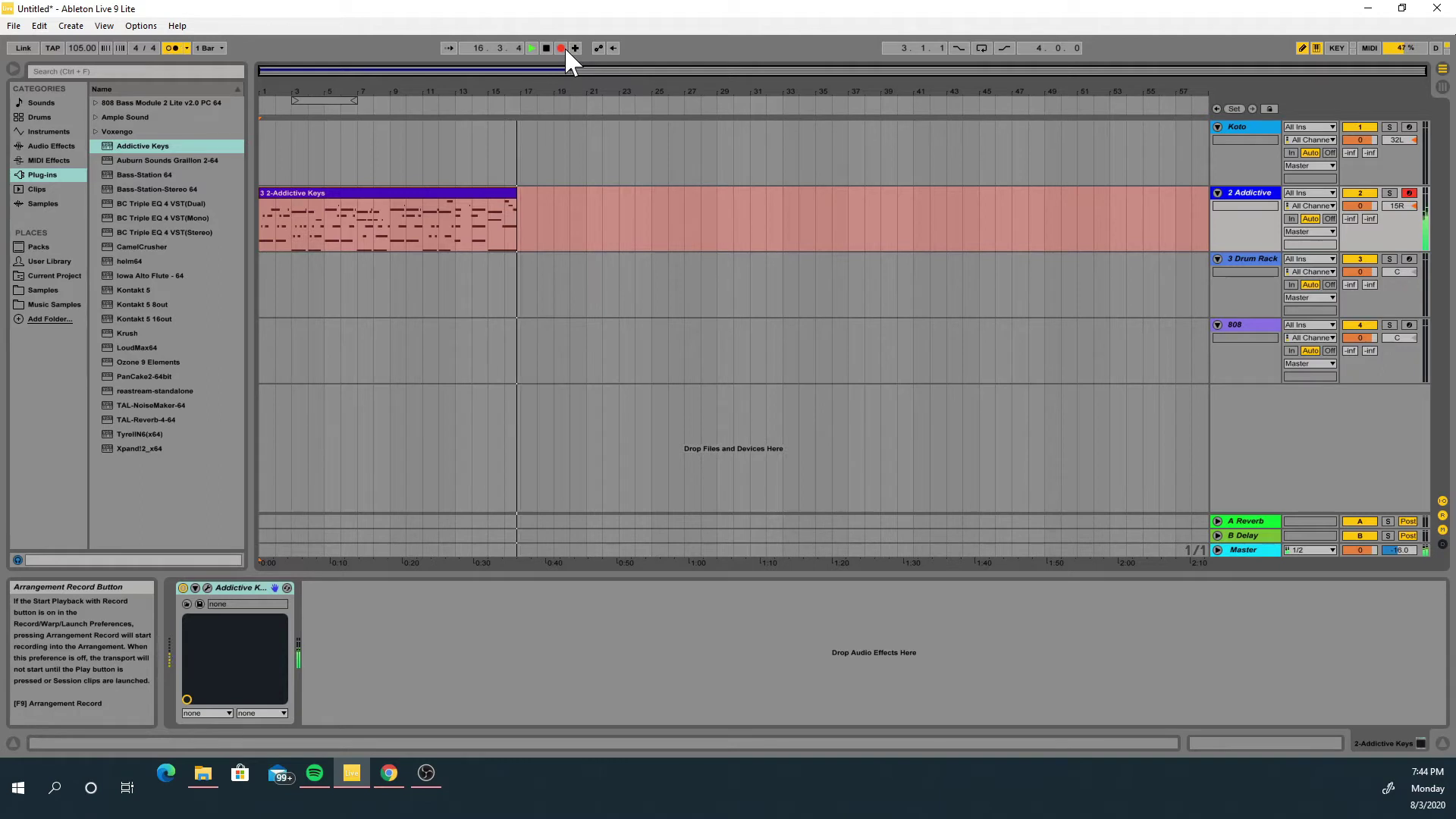
key(space)
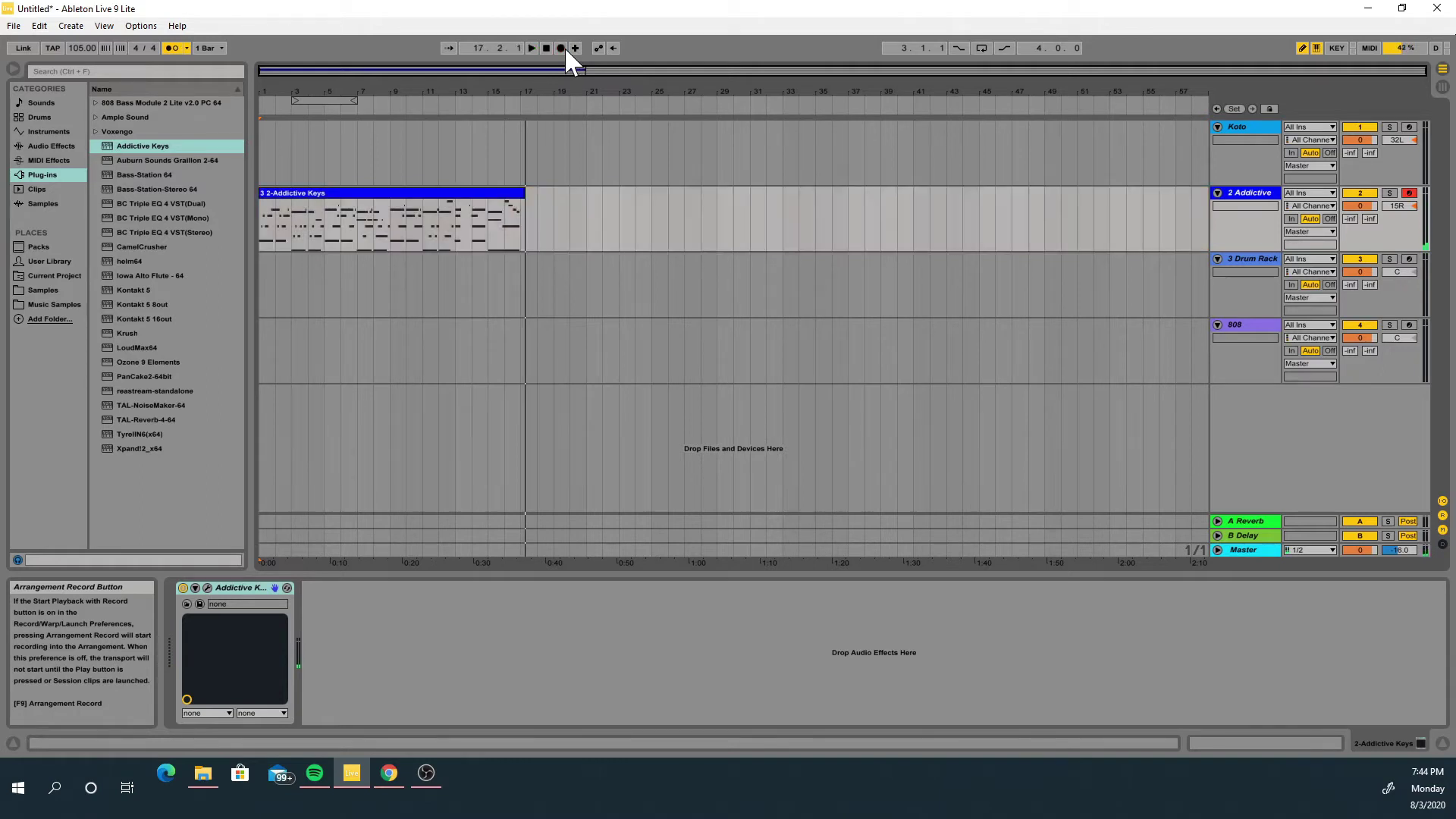
click(433, 194)
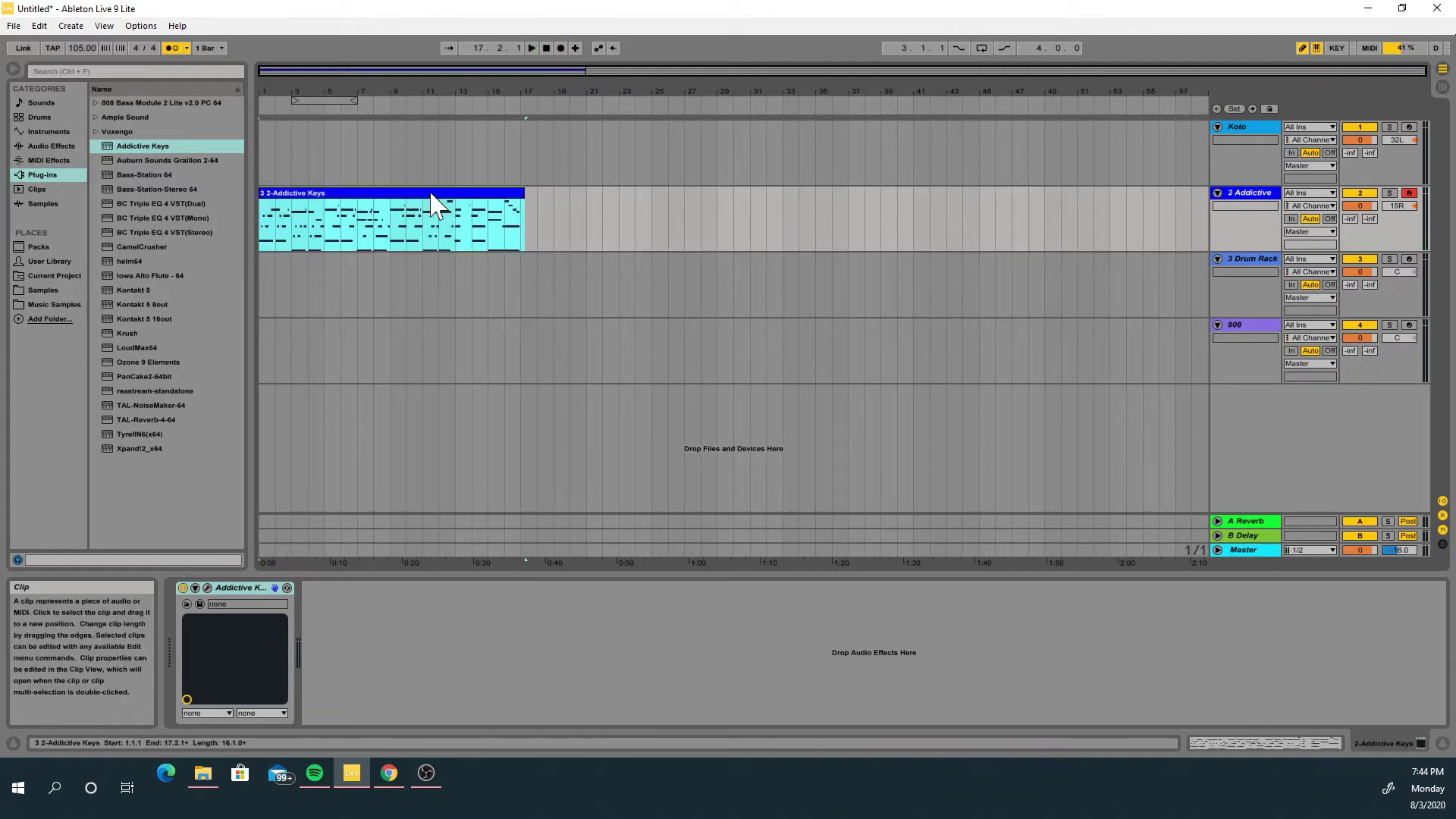
key(ctrl+d)
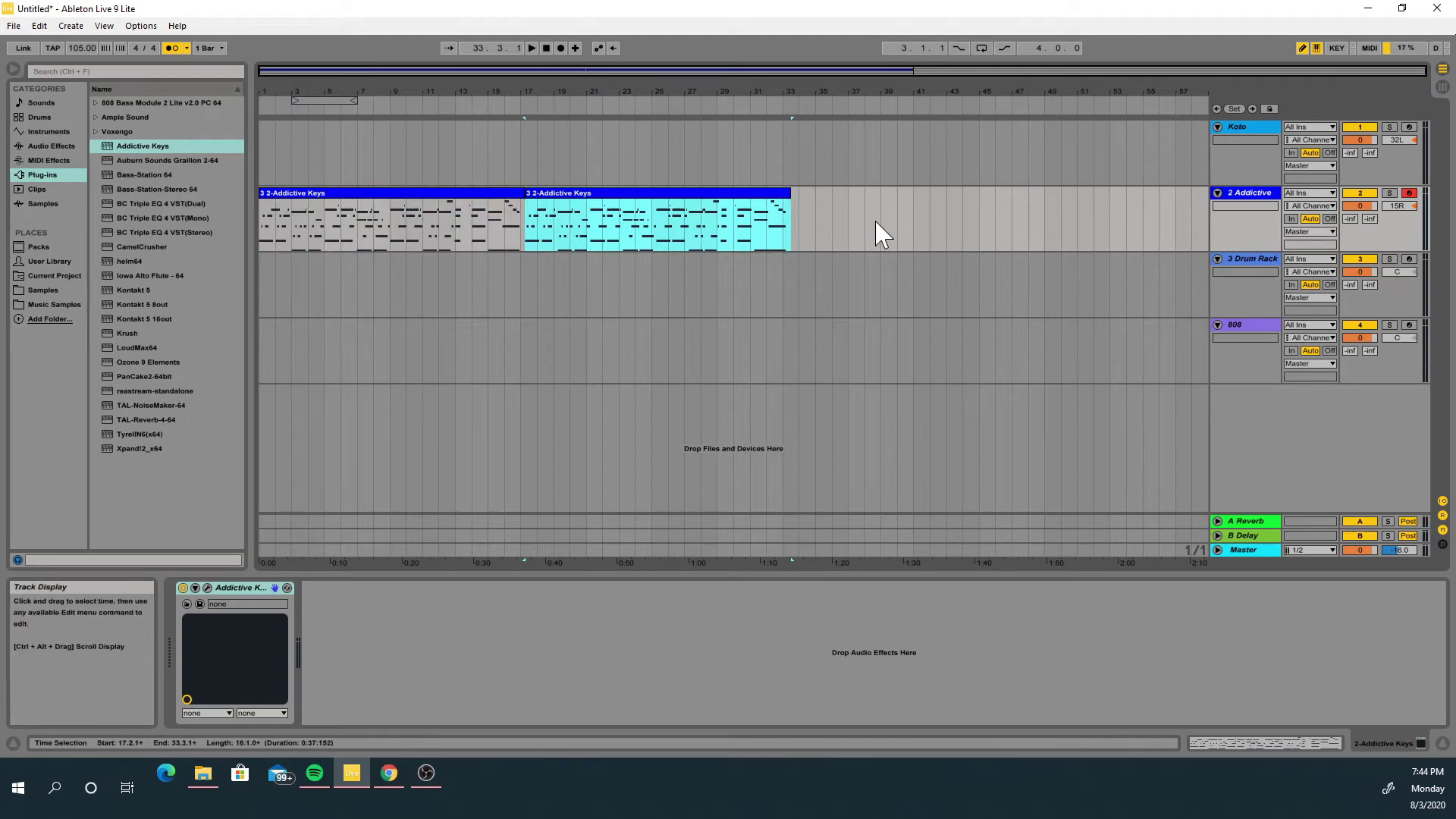
key(ctrl+z)
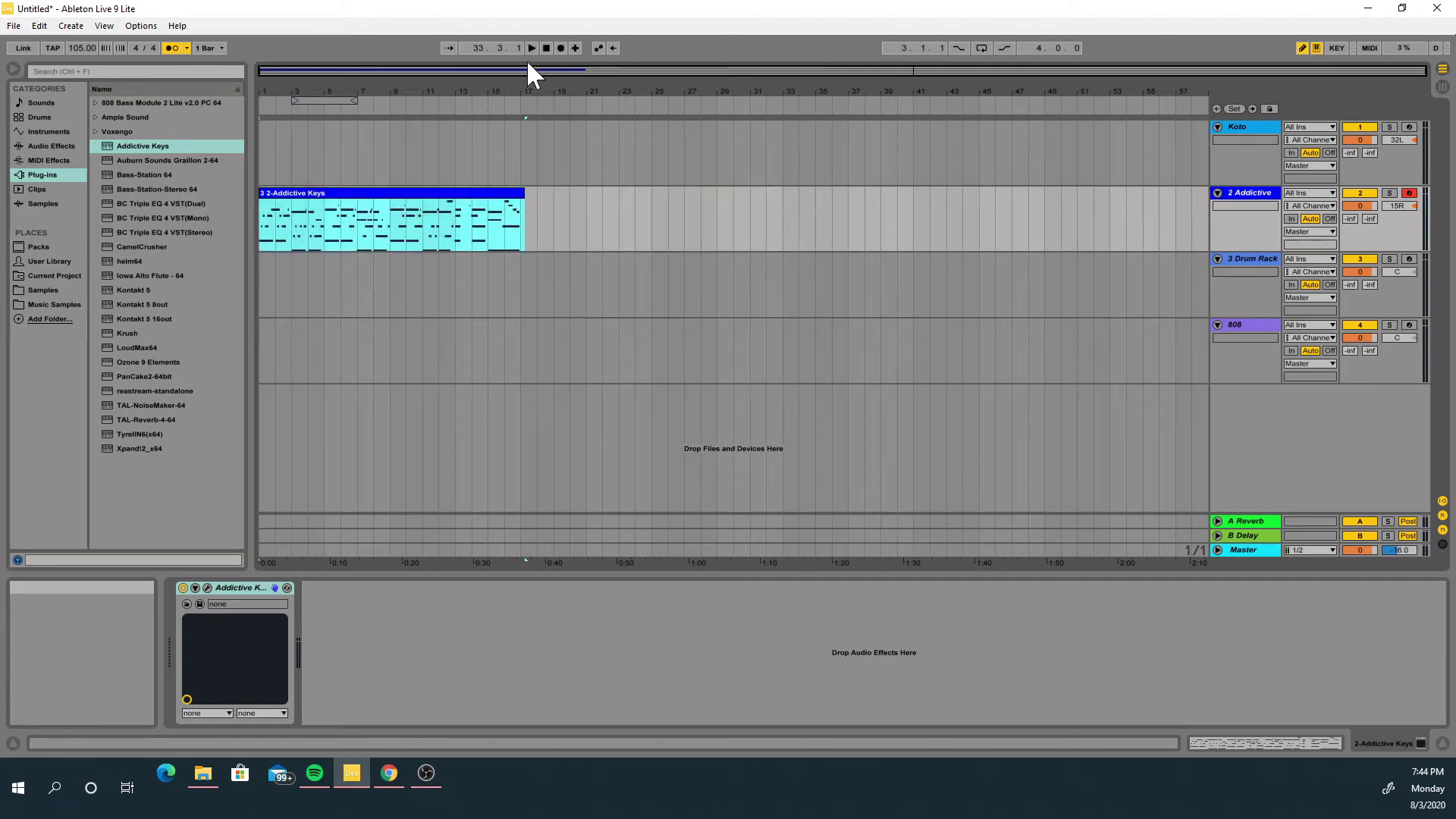
Trim the end of the Addictive Keys clip to bar 17 and duplicate the clip directly after it
drag(525, 70, 531, 75)
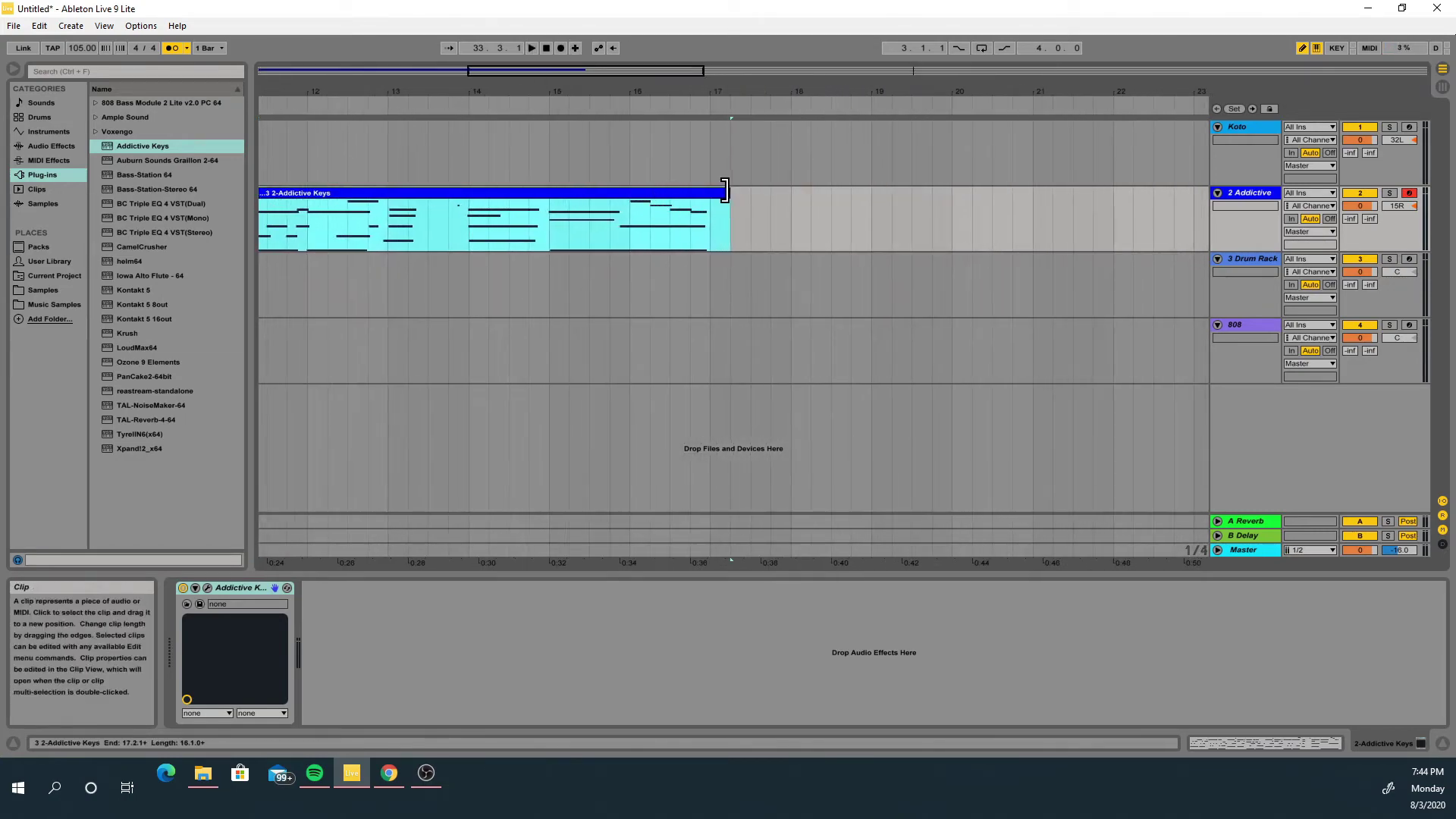
mouse_move(725, 193)
mouse_down()
mouse_move(692, 194)
mouse_move(711, 196)
mouse_up()
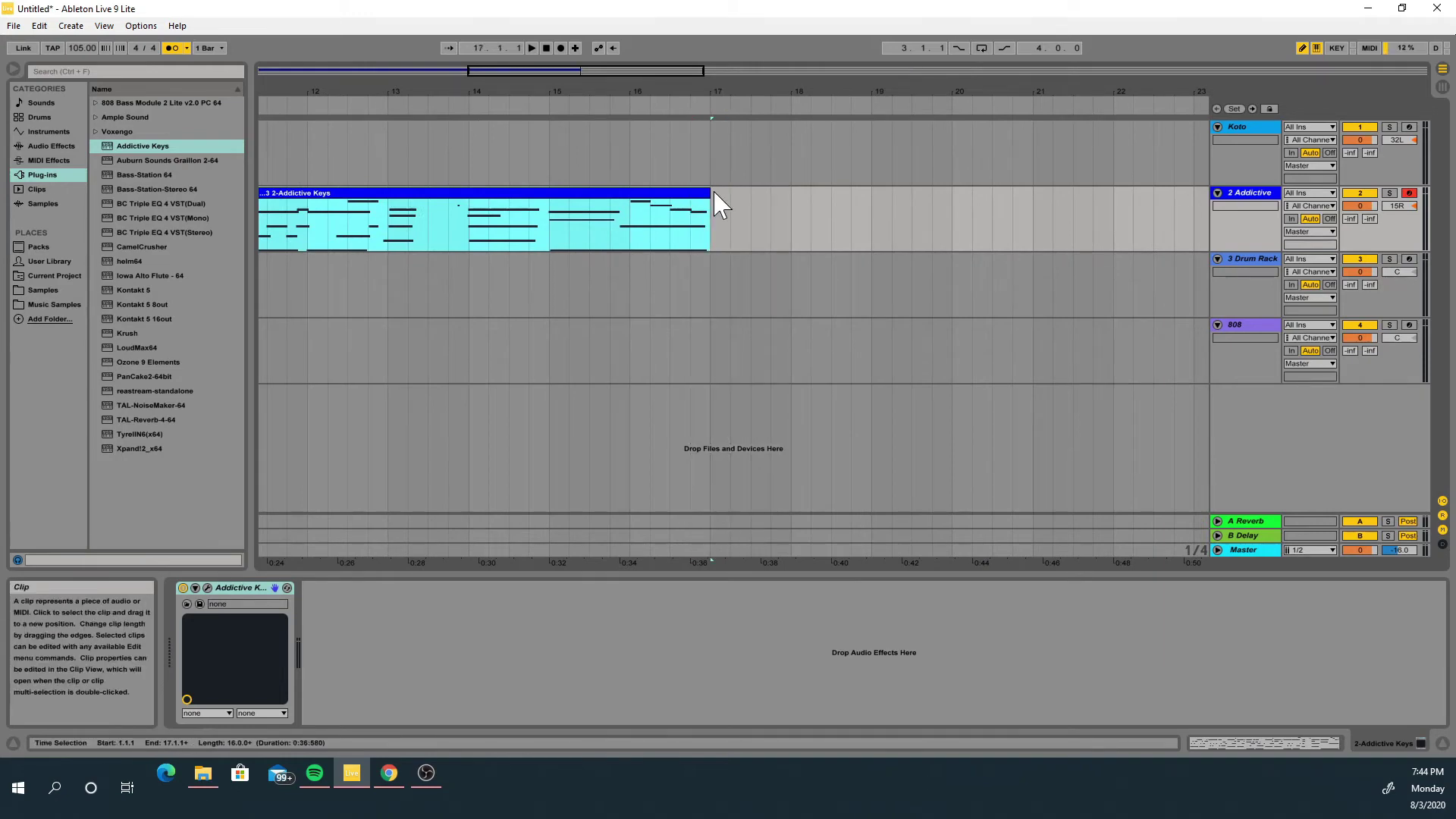
key(ctrl+d)
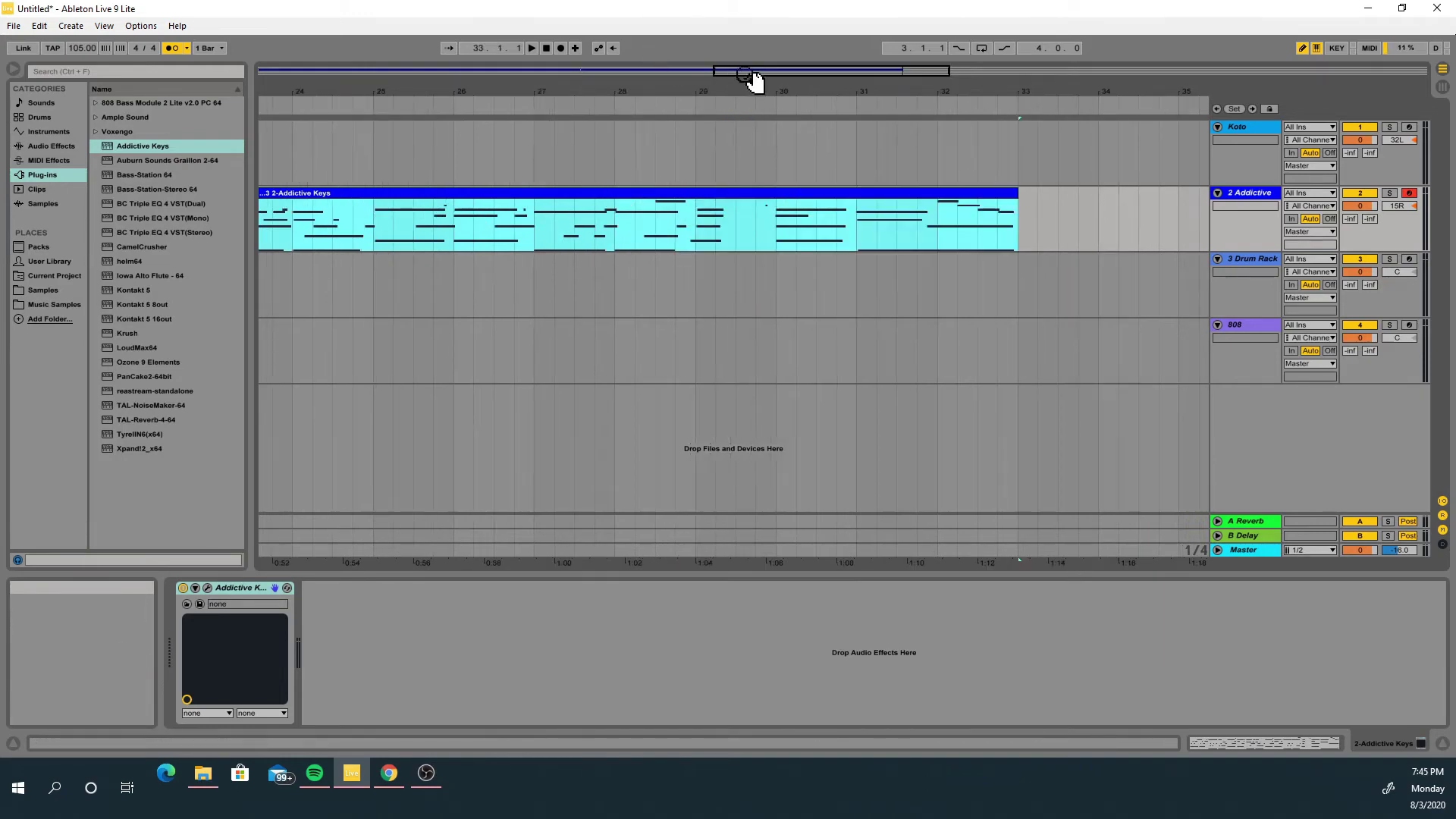
drag(749, 72, 416, 71)
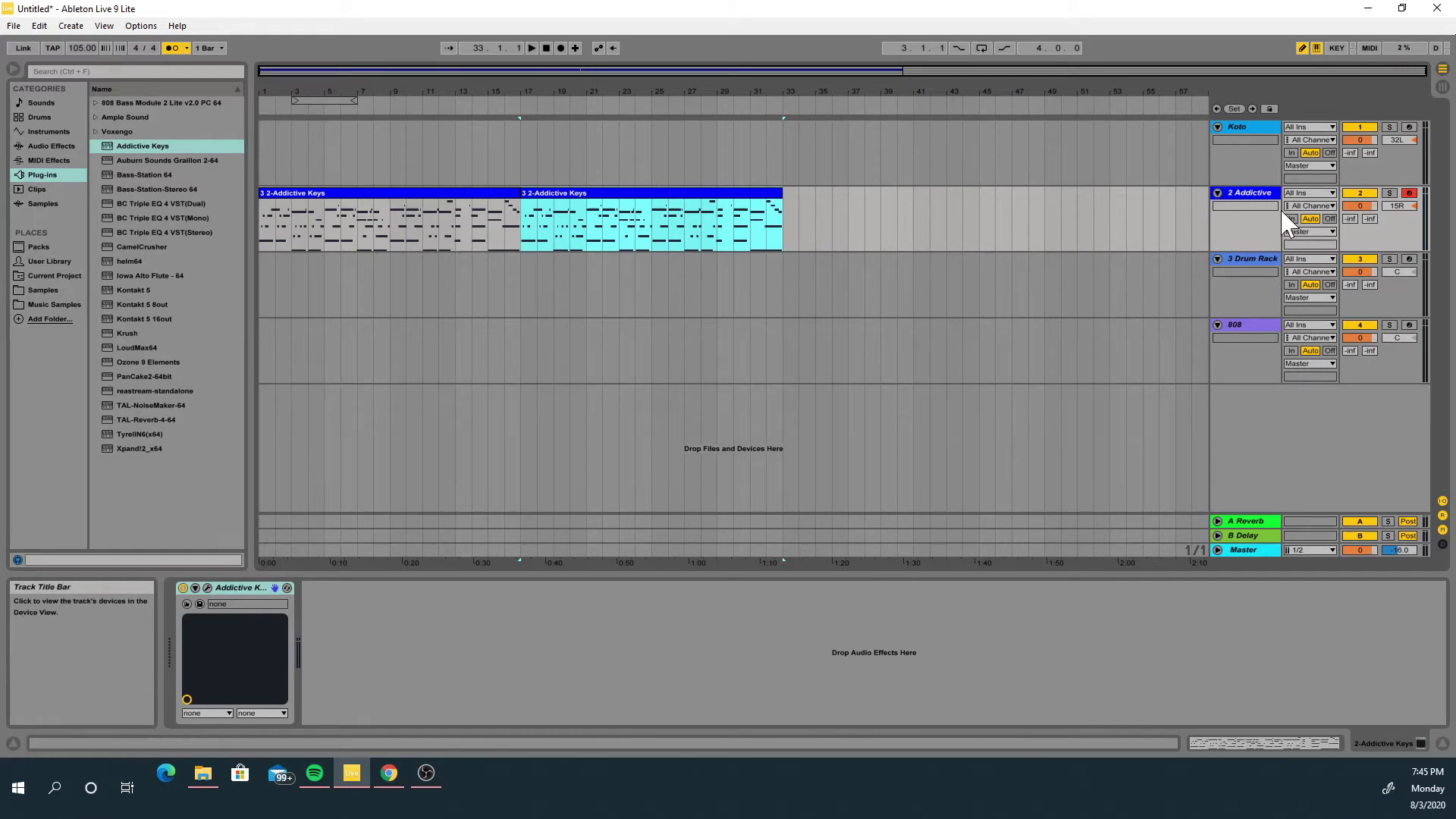
Arm the Koto track and record a part over the second Addictive Keys clip, from bar 17 to about bar 29
click(1273, 128)
click(1409, 127)
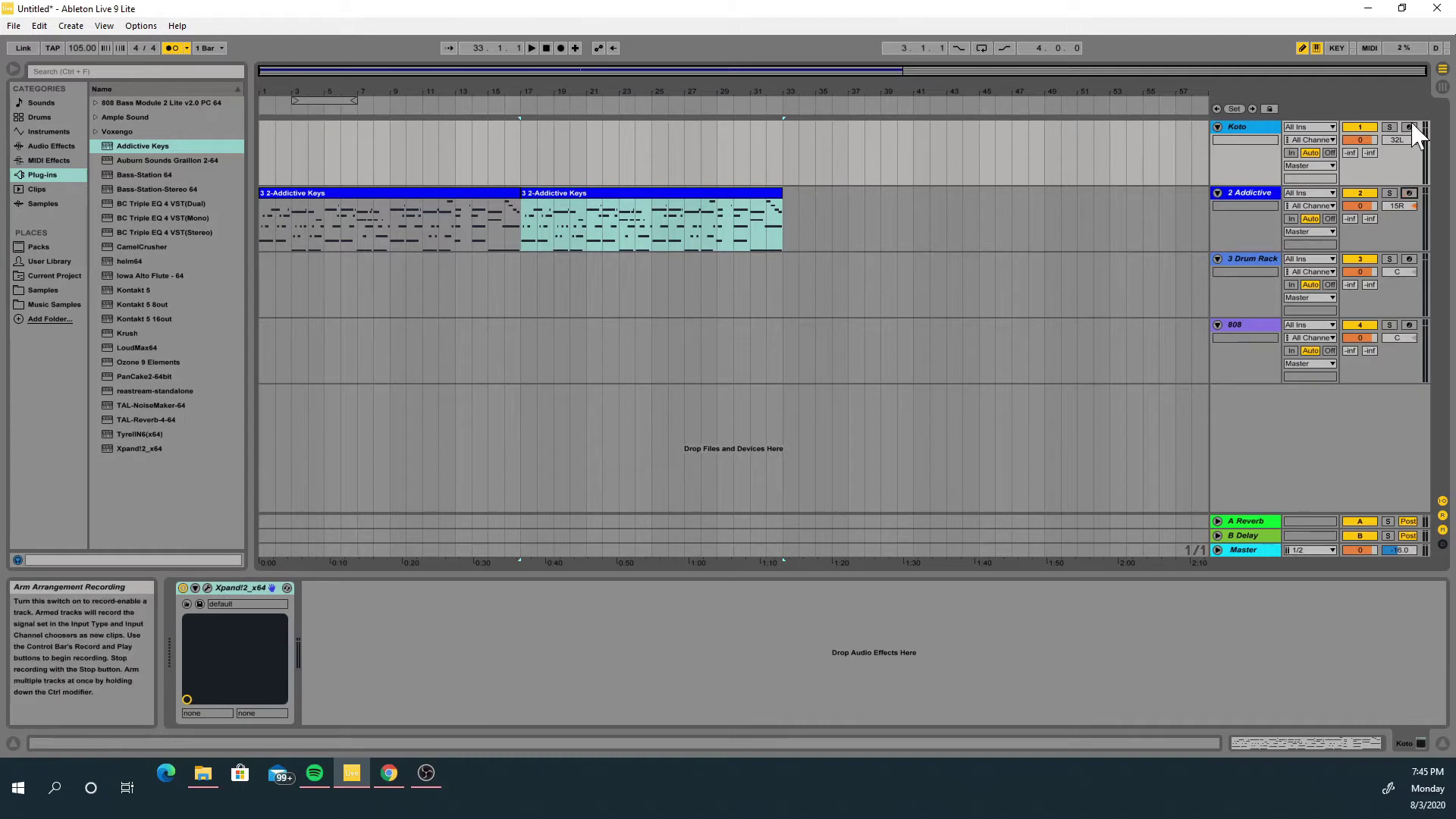
click(1410, 127)
click(561, 47)
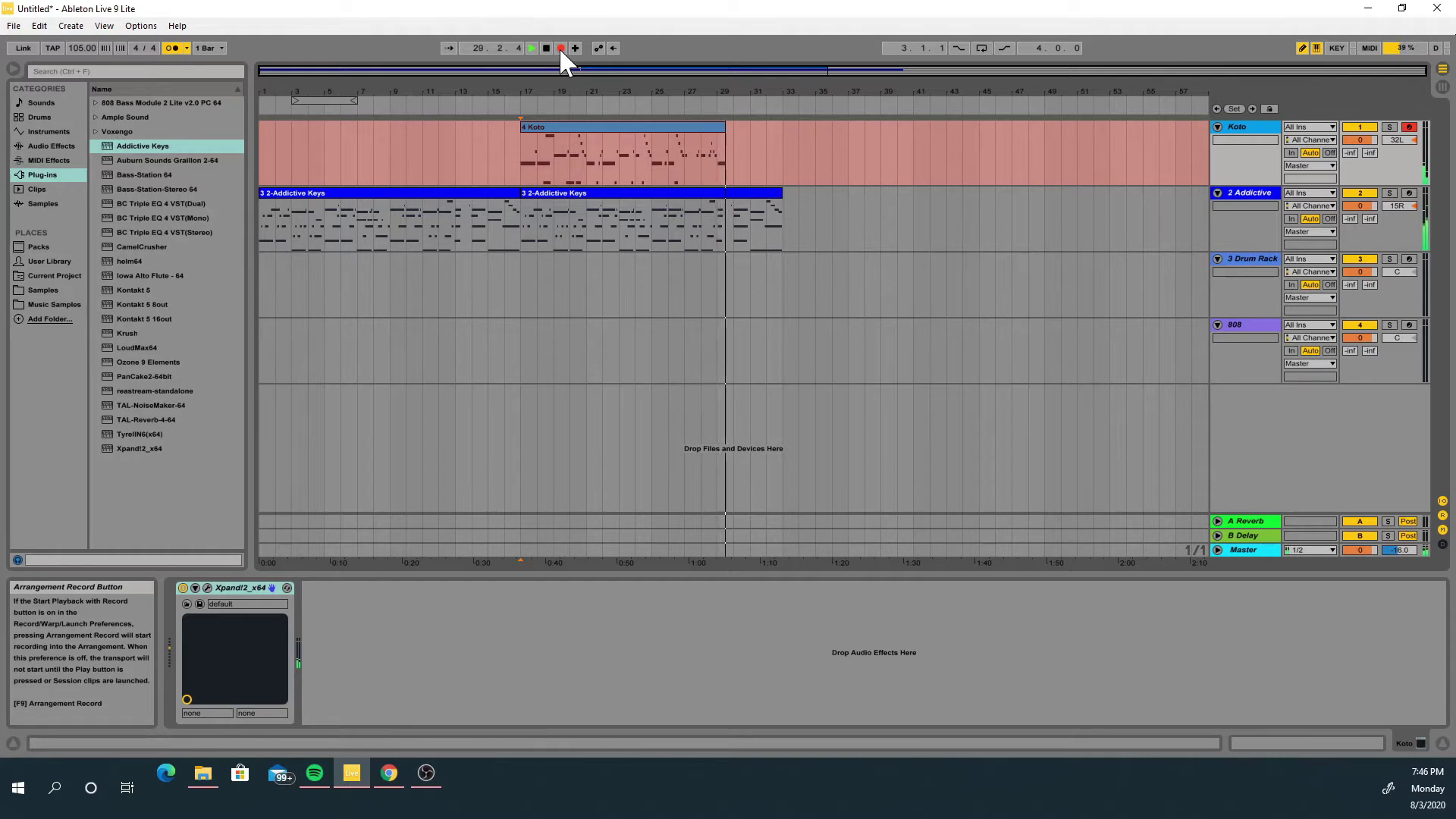
click(560, 48)
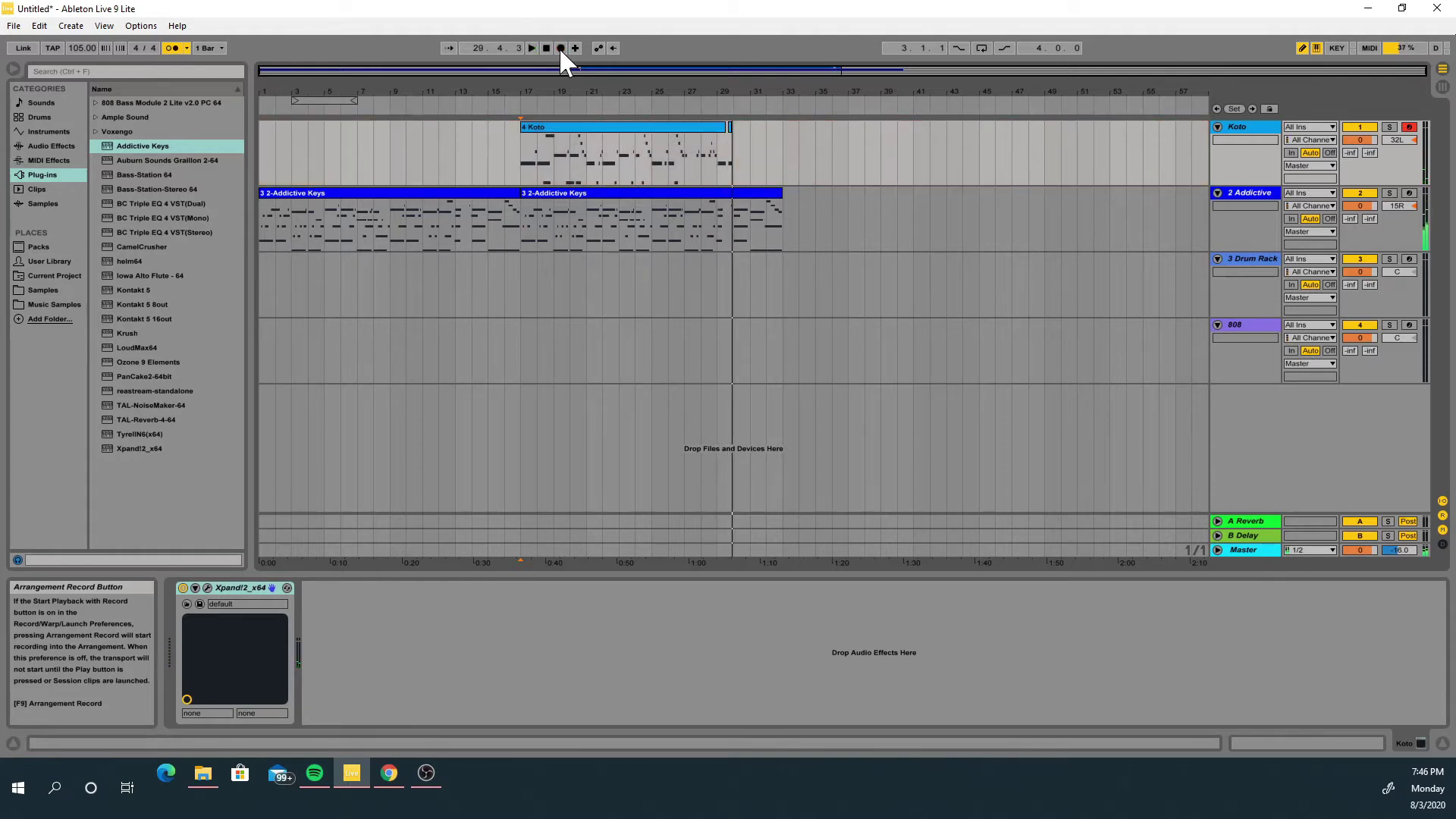
During playback, set Koto to -2.0 dB and pan 34L, and Addictive Keys to -4.0 dB and pan 20R
key(space)
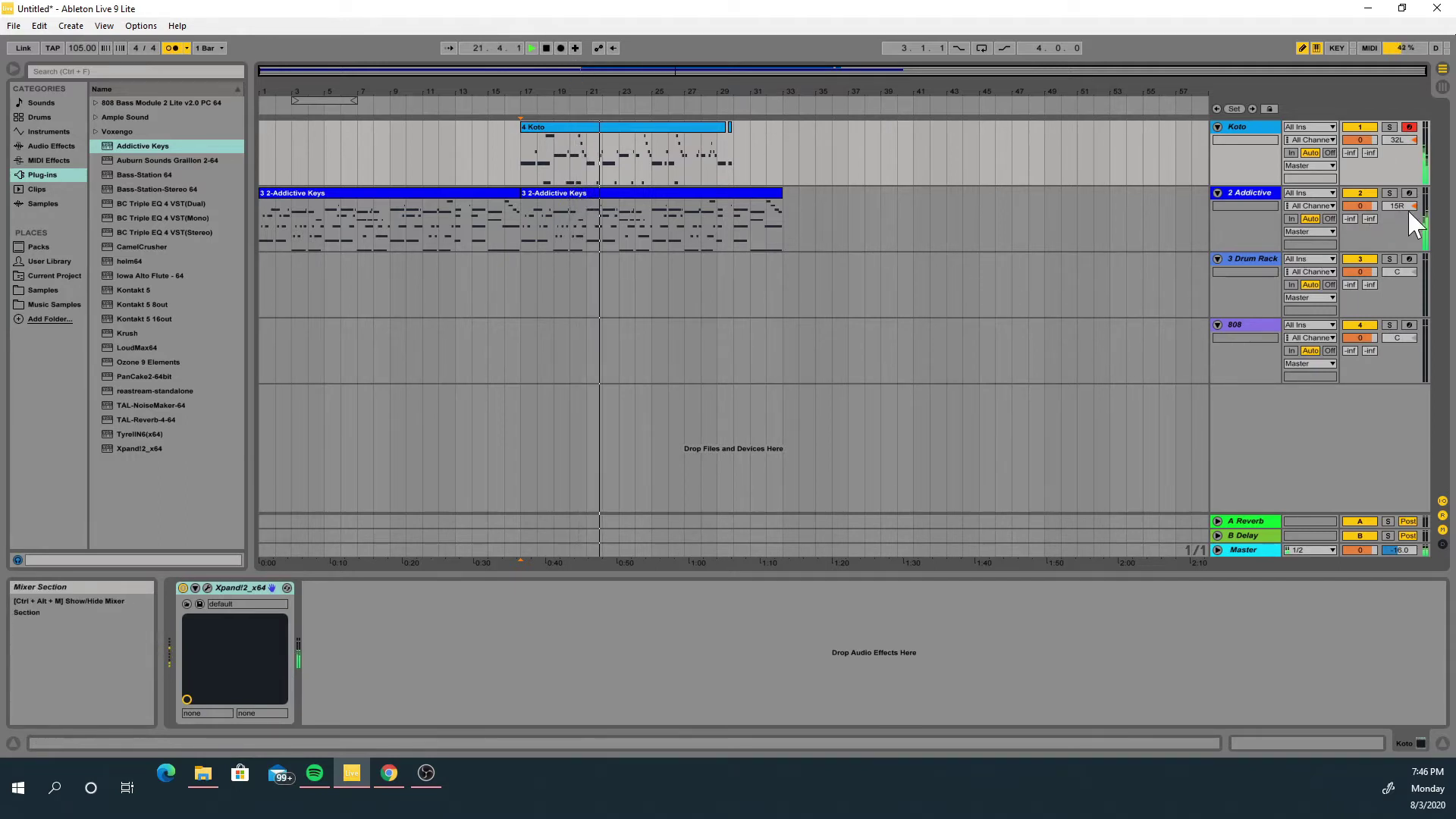
drag(1405, 200, 1407, 152)
key(Tab)
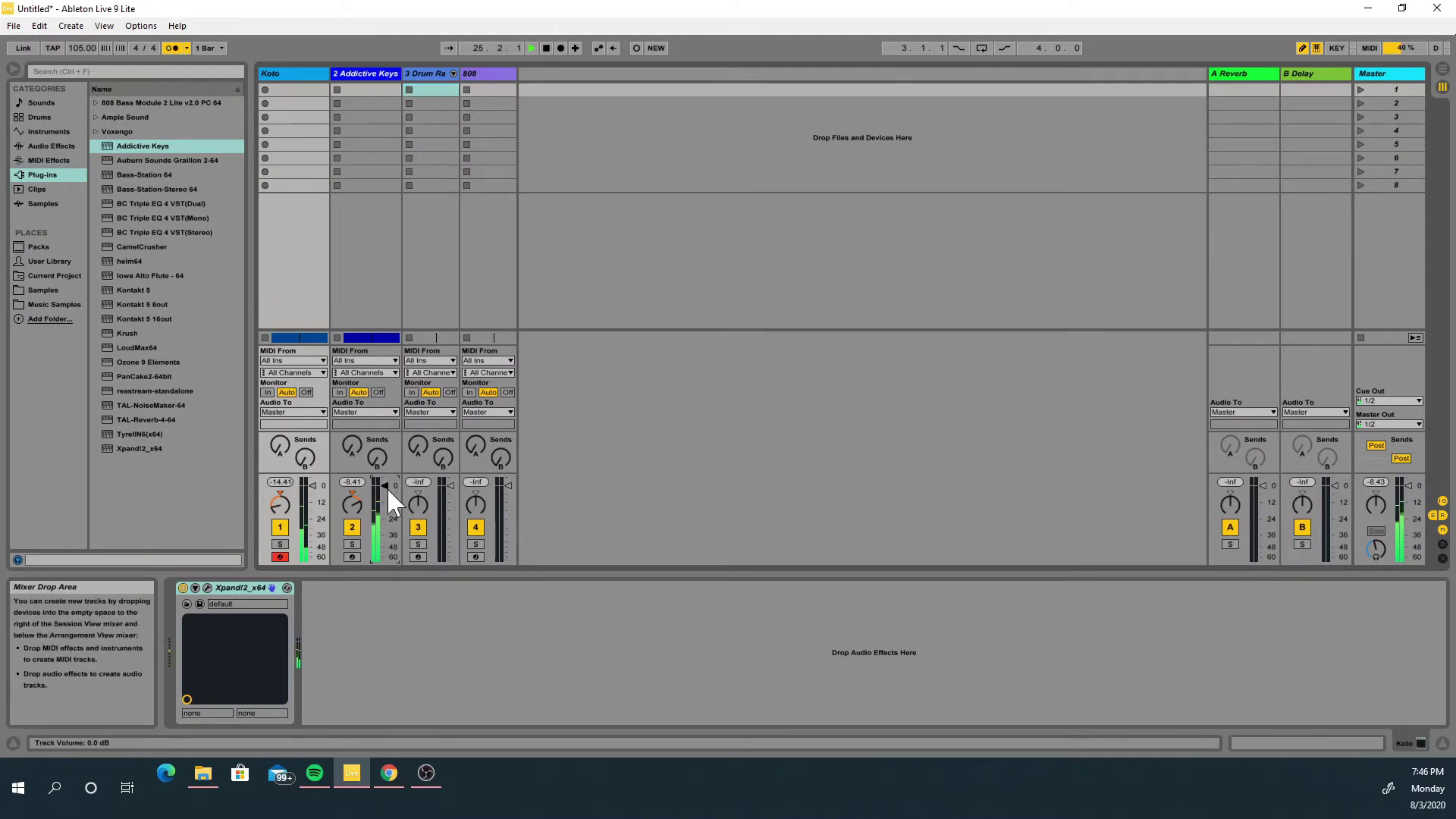
drag(387, 487, 387, 494)
key(Tab)
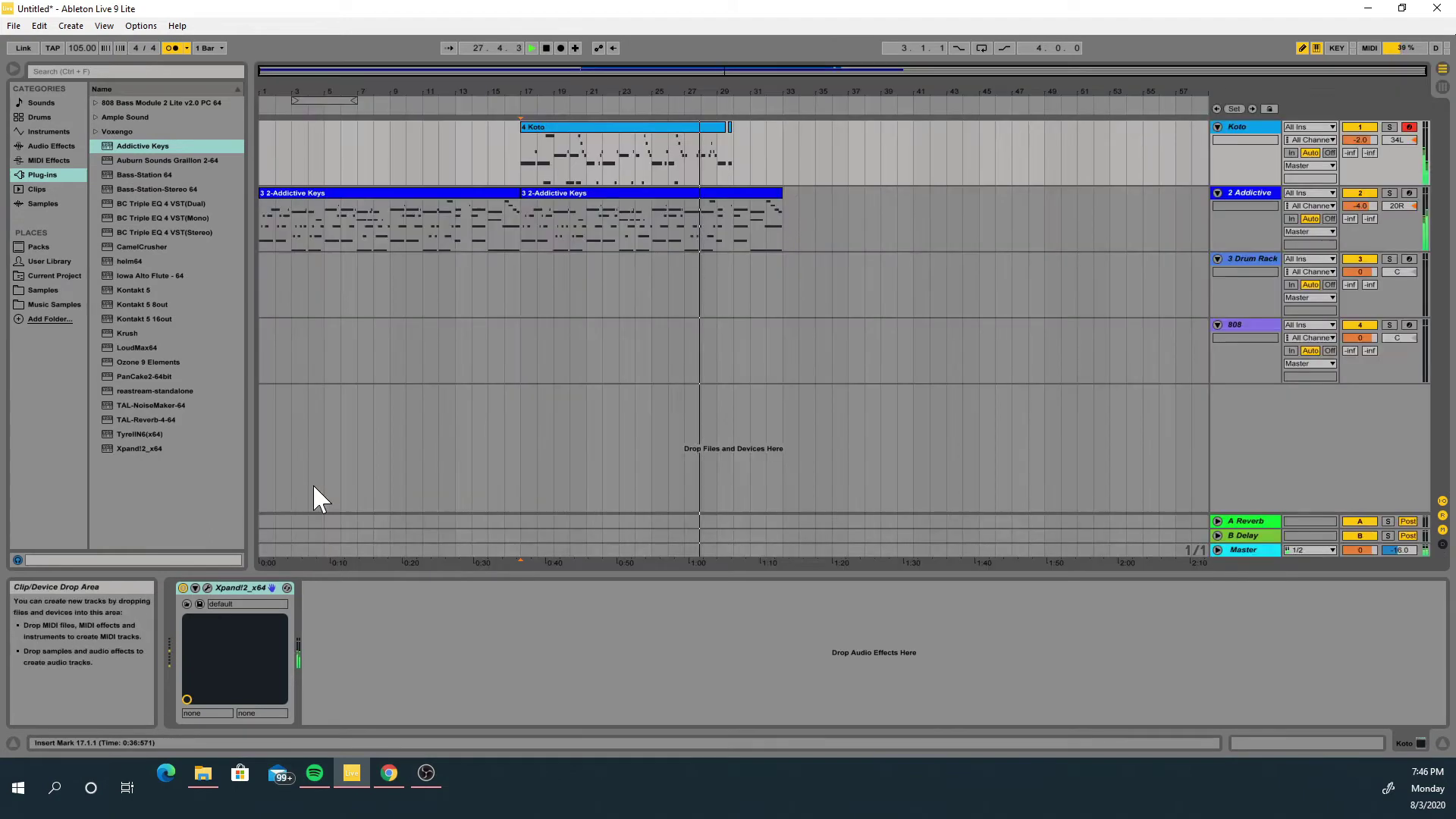
Remove the leftover sliver clip after the Koto recording, keeping the main Koto clip selected
click(603, 146)
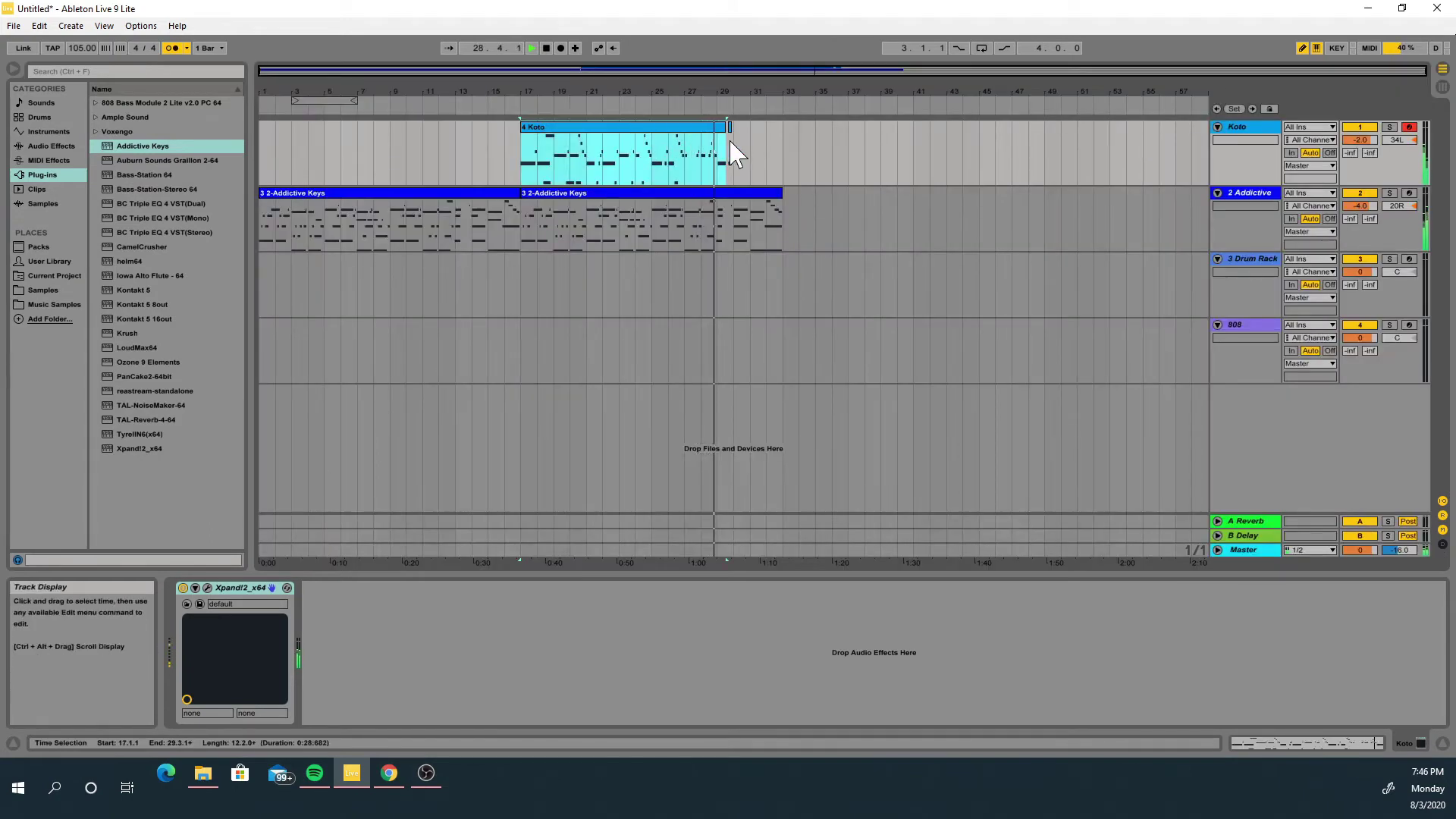
click(692, 141)
right_click(689, 129)
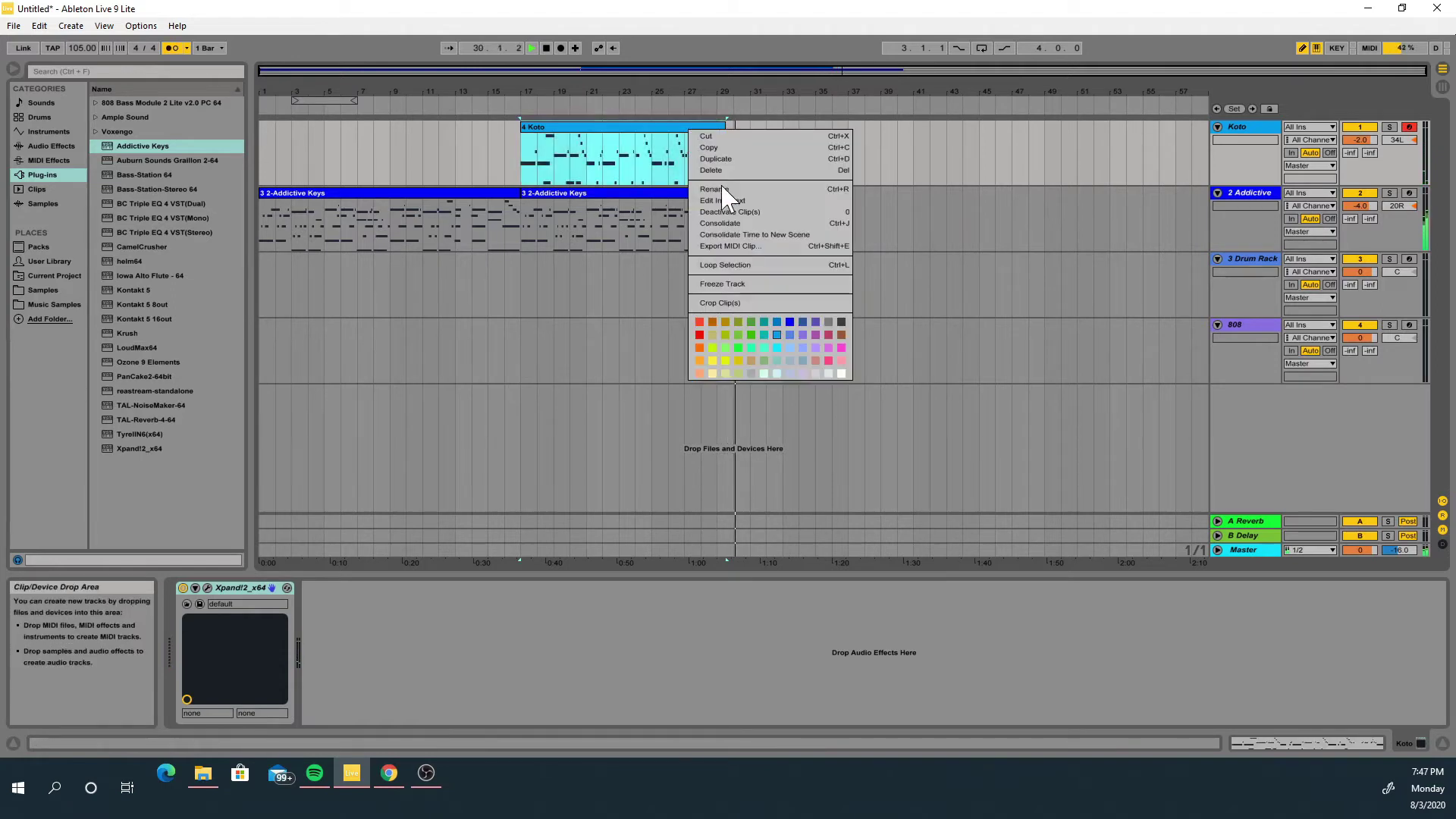
click(622, 144)
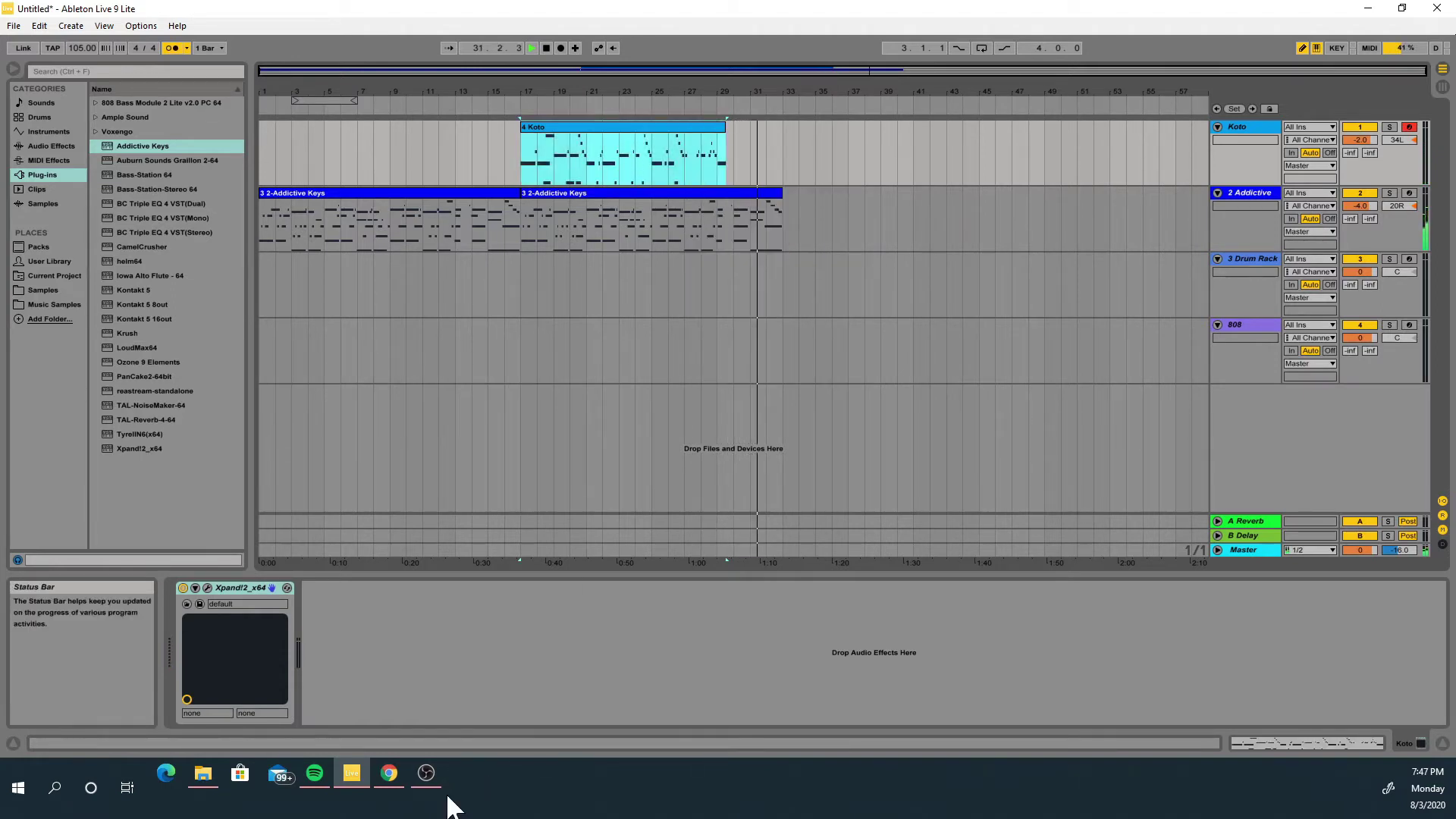
Quantize the notes of the Koto clip and play the arrangement back from bar 17
double_click(616, 146)
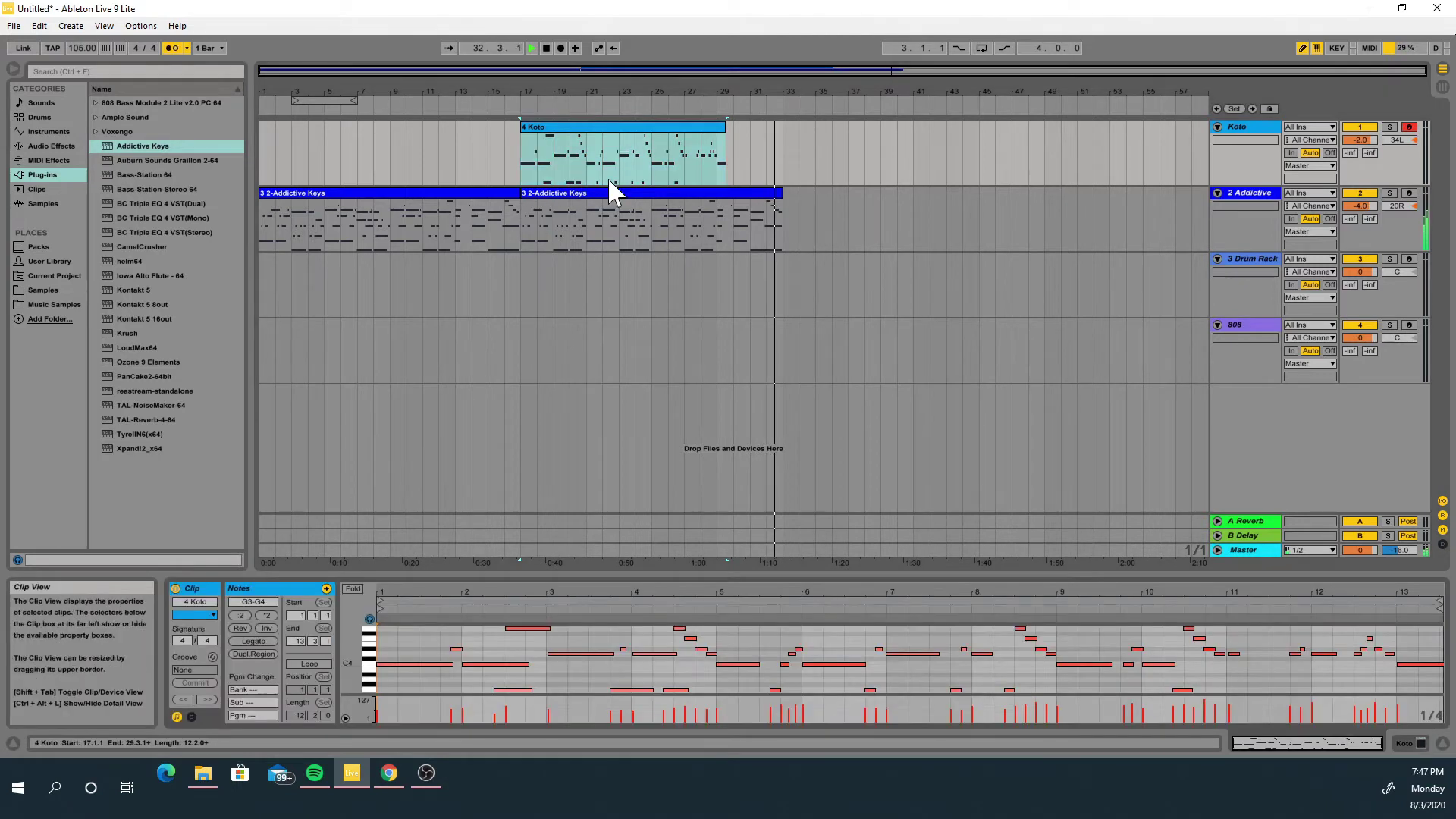
right_click(574, 650)
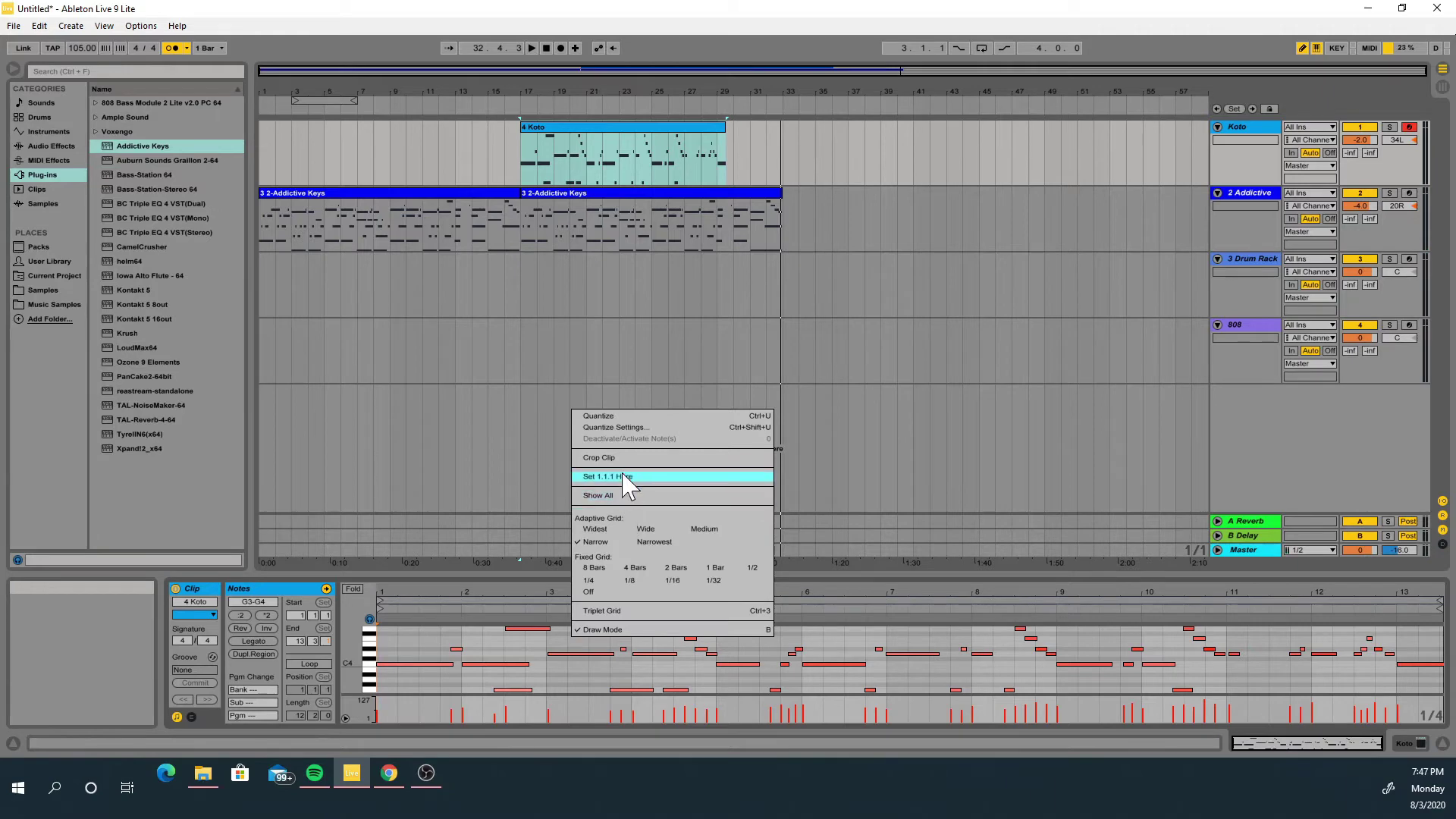
click(618, 417)
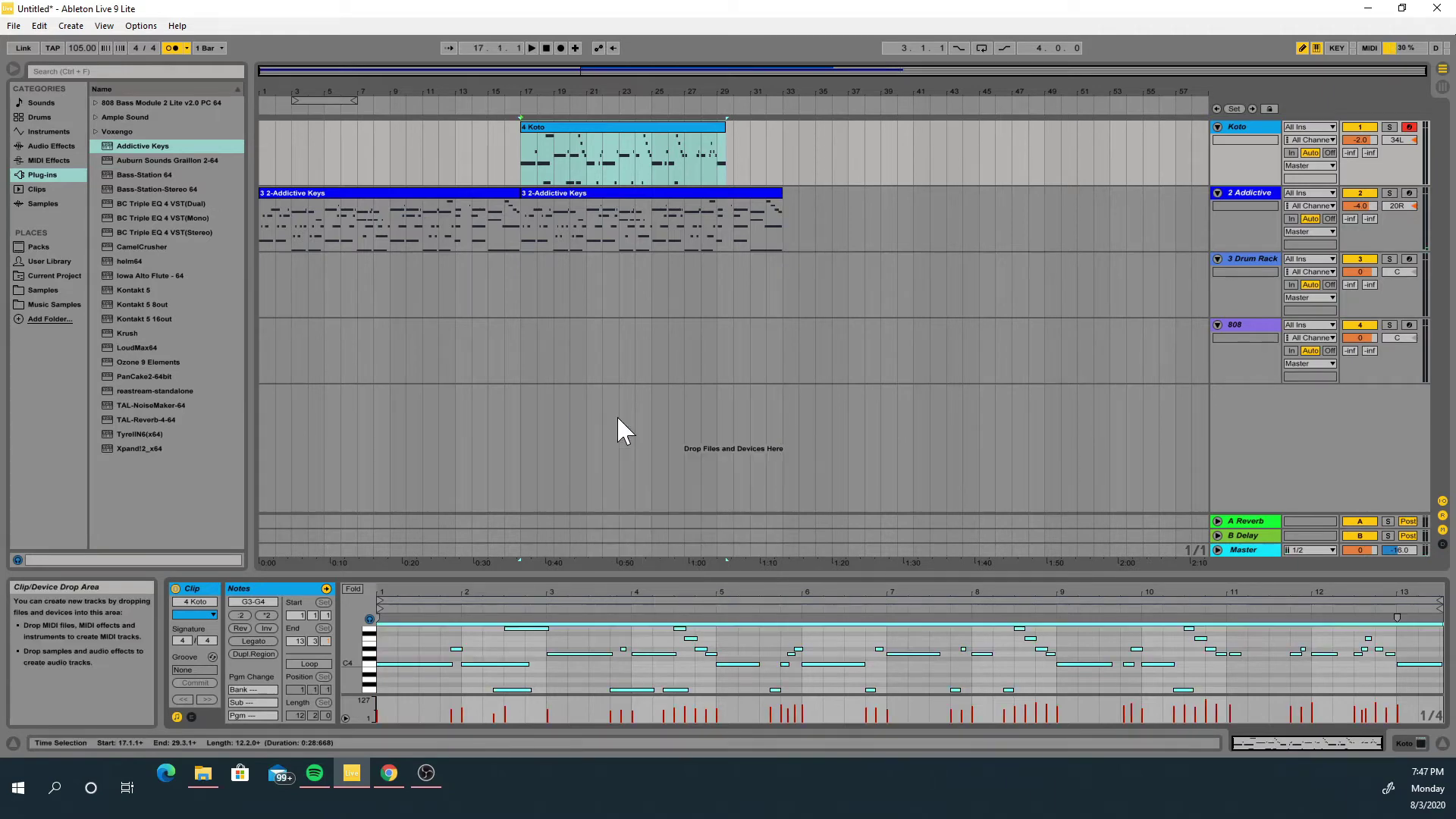
key(space)
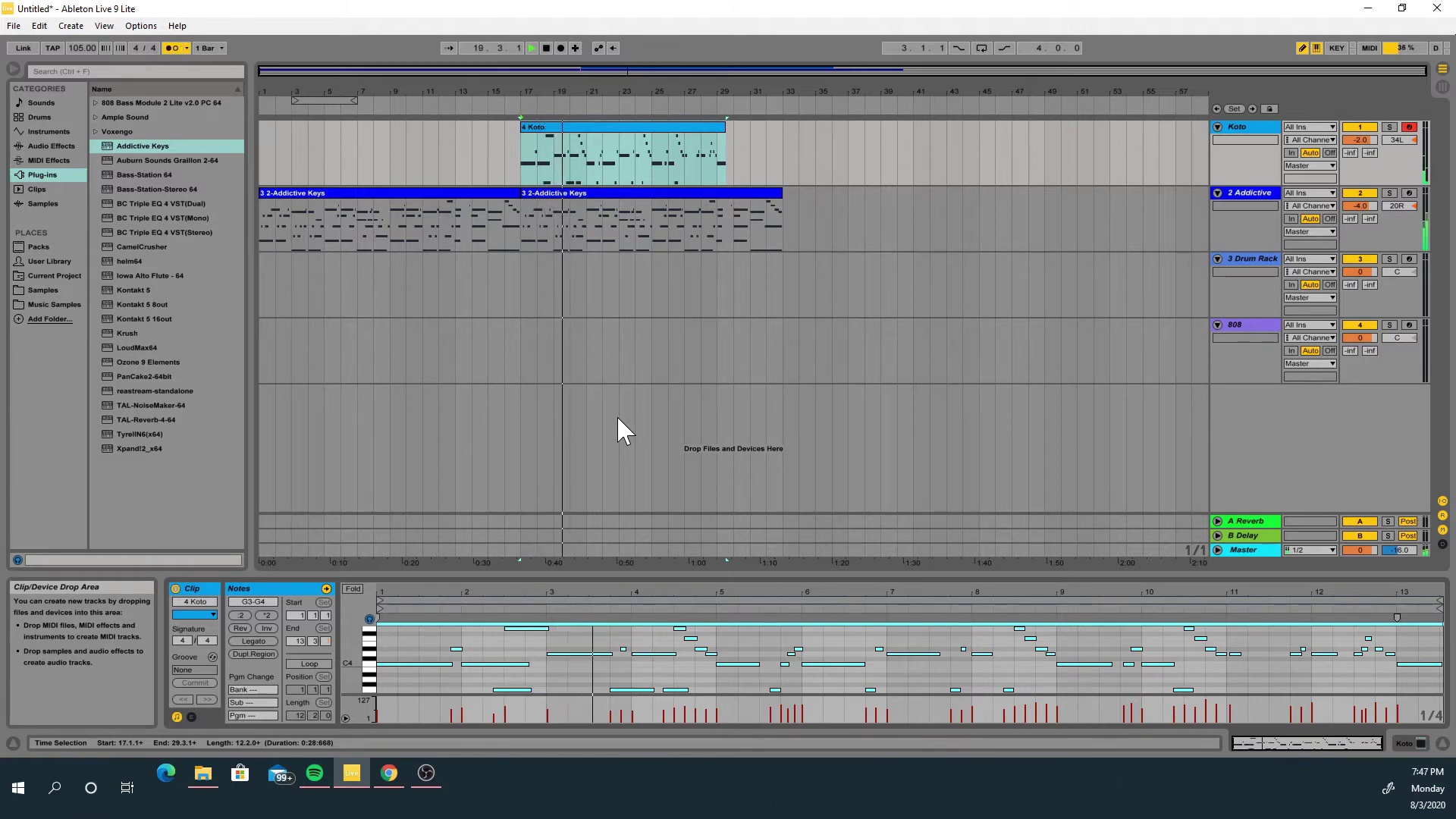
key(space)
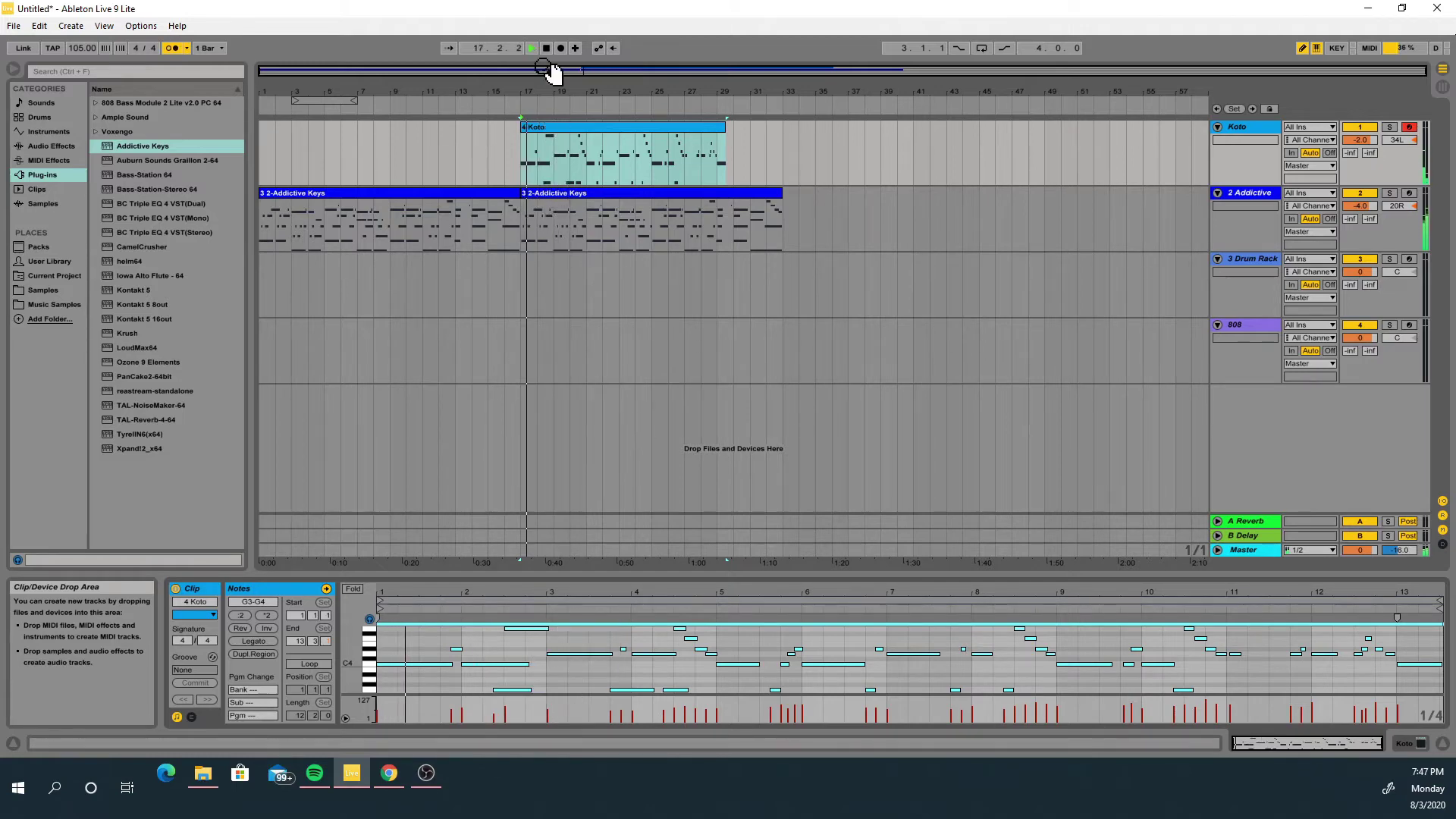
click(574, 181)
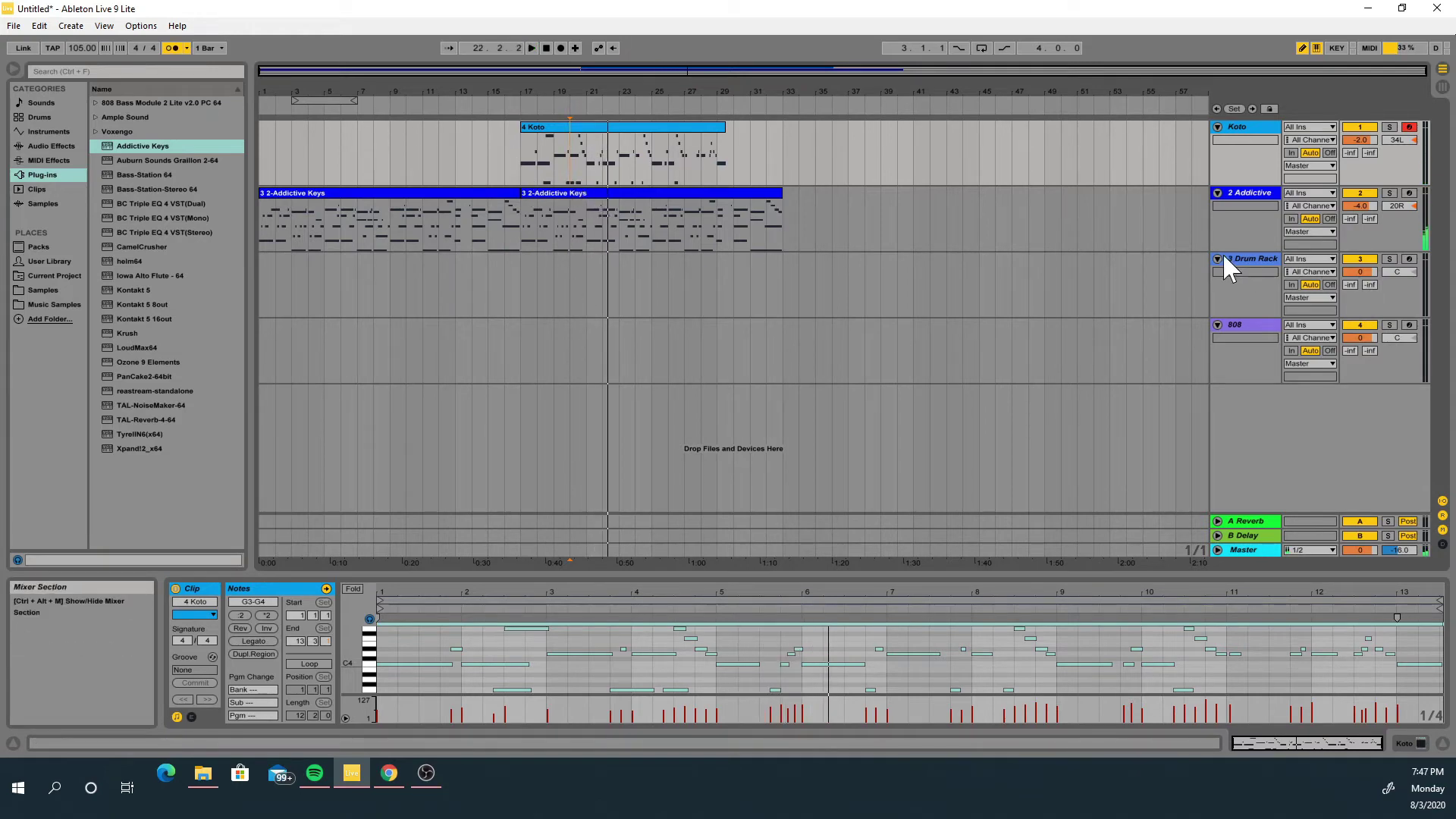
Create a Drum Rack clip from bar 17 to 25, fill its first two bars with 1/8 Bad Guy Hit notes, and play it
click(1247, 262)
key(Tab)
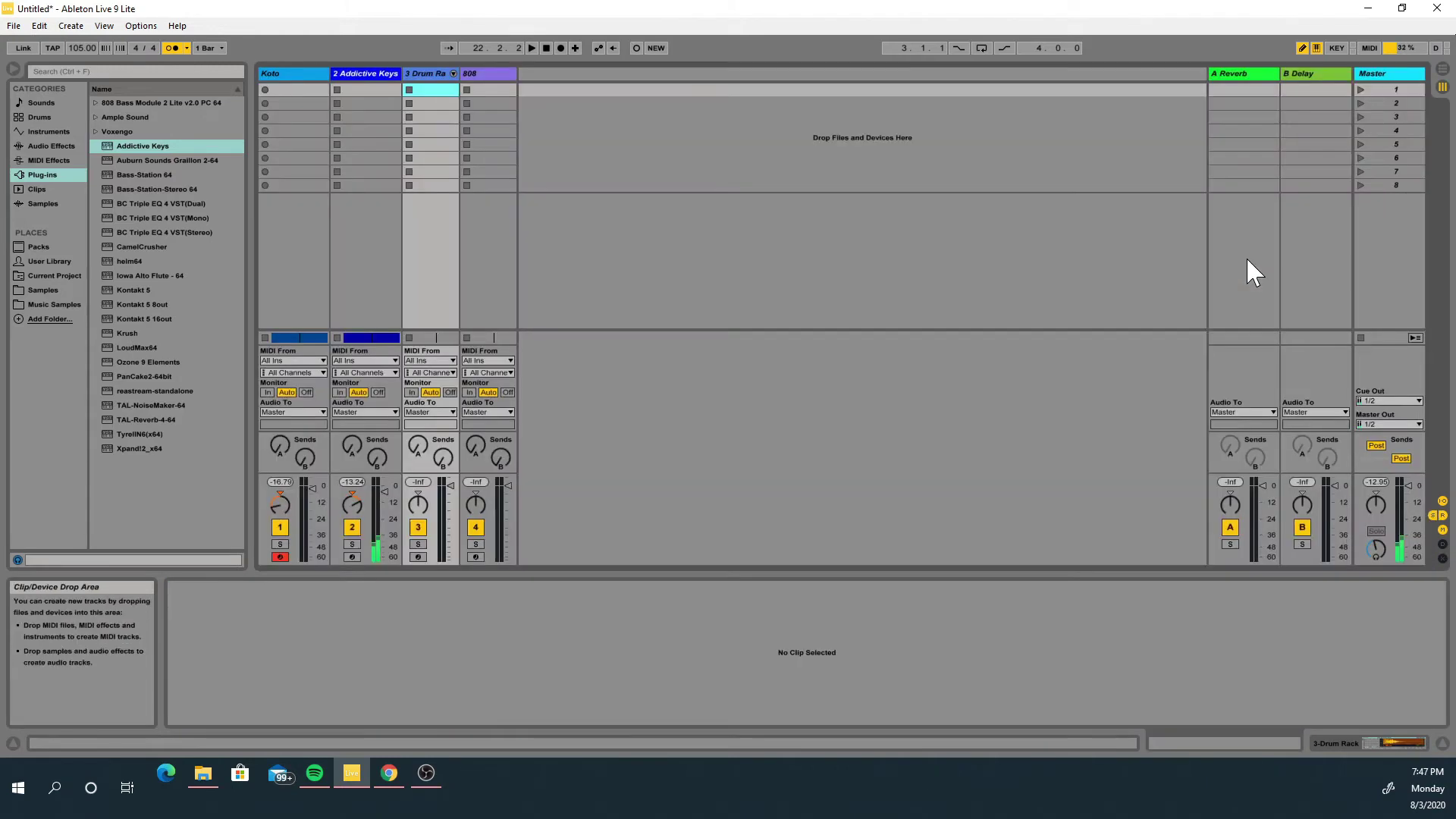
double_click(425, 75)
key(Tab)
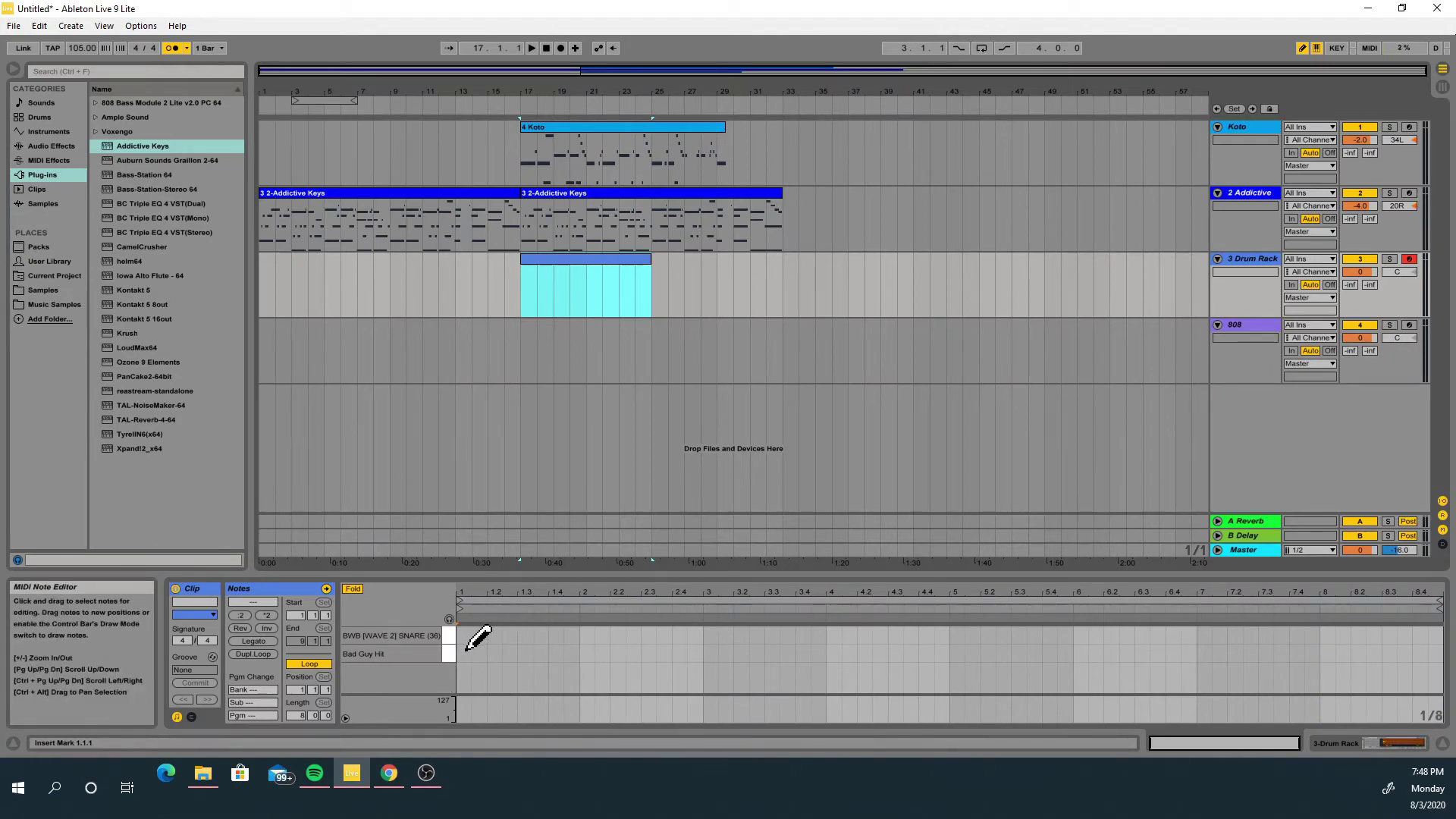
mouse_move(465, 652)
mouse_down()
mouse_move(703, 649)
mouse_move(690, 649)
mouse_up()
key(space)
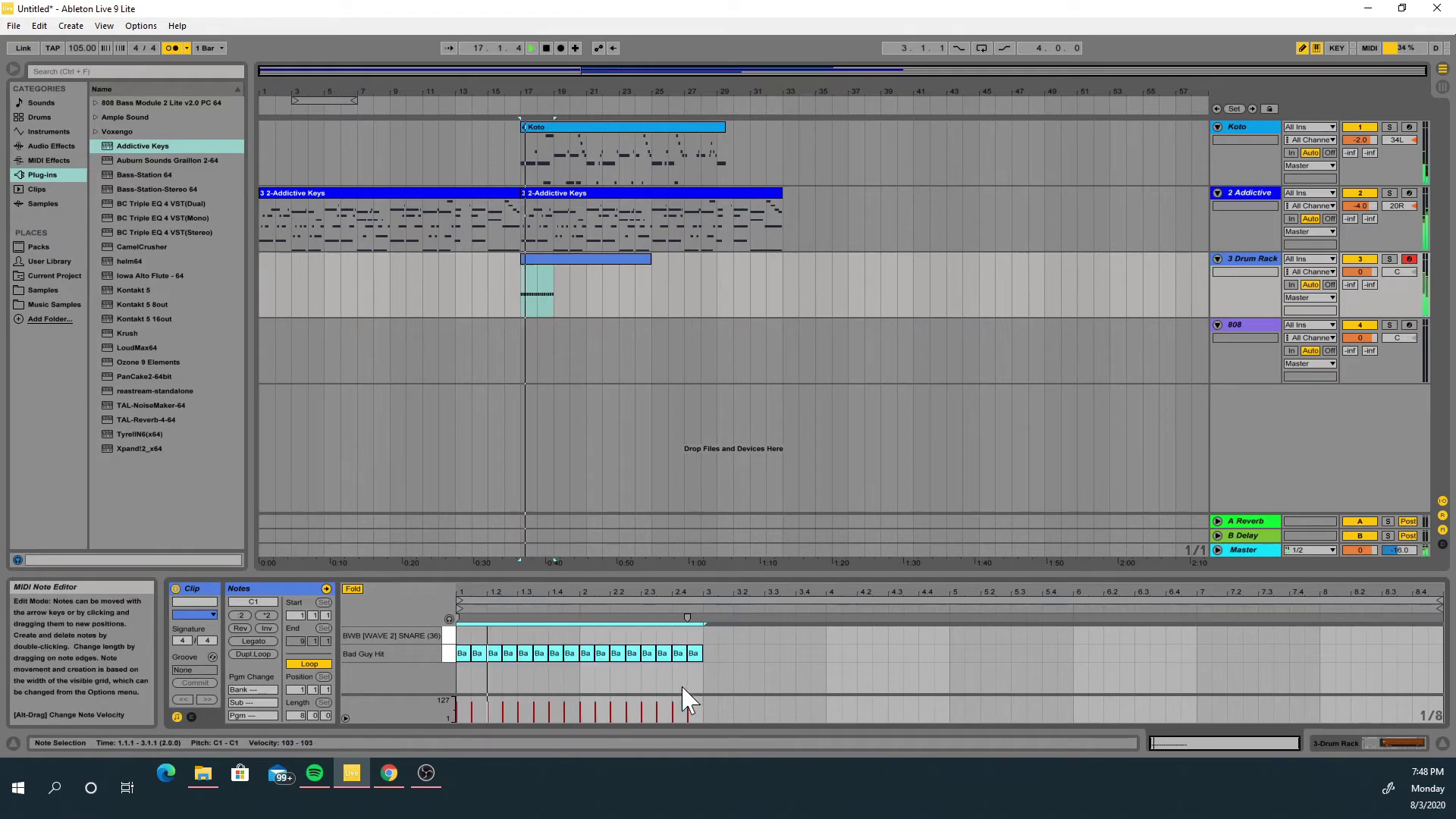
Replace the last 1/8 Bad Guy Hit note of the clip's first bar with a roll of six 1/32 triplet notes
click(572, 651)
right_click(571, 651)
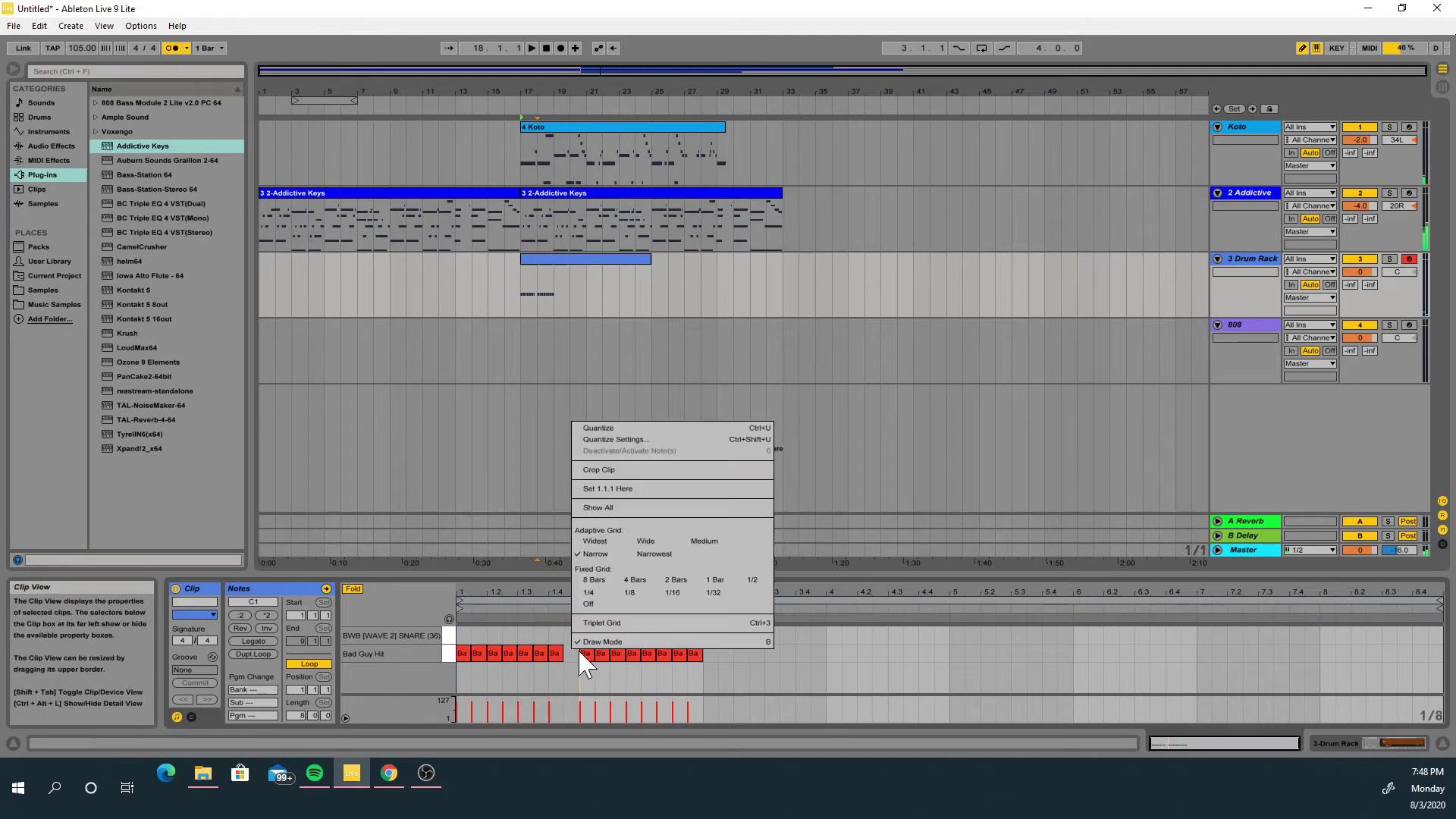
click(577, 623)
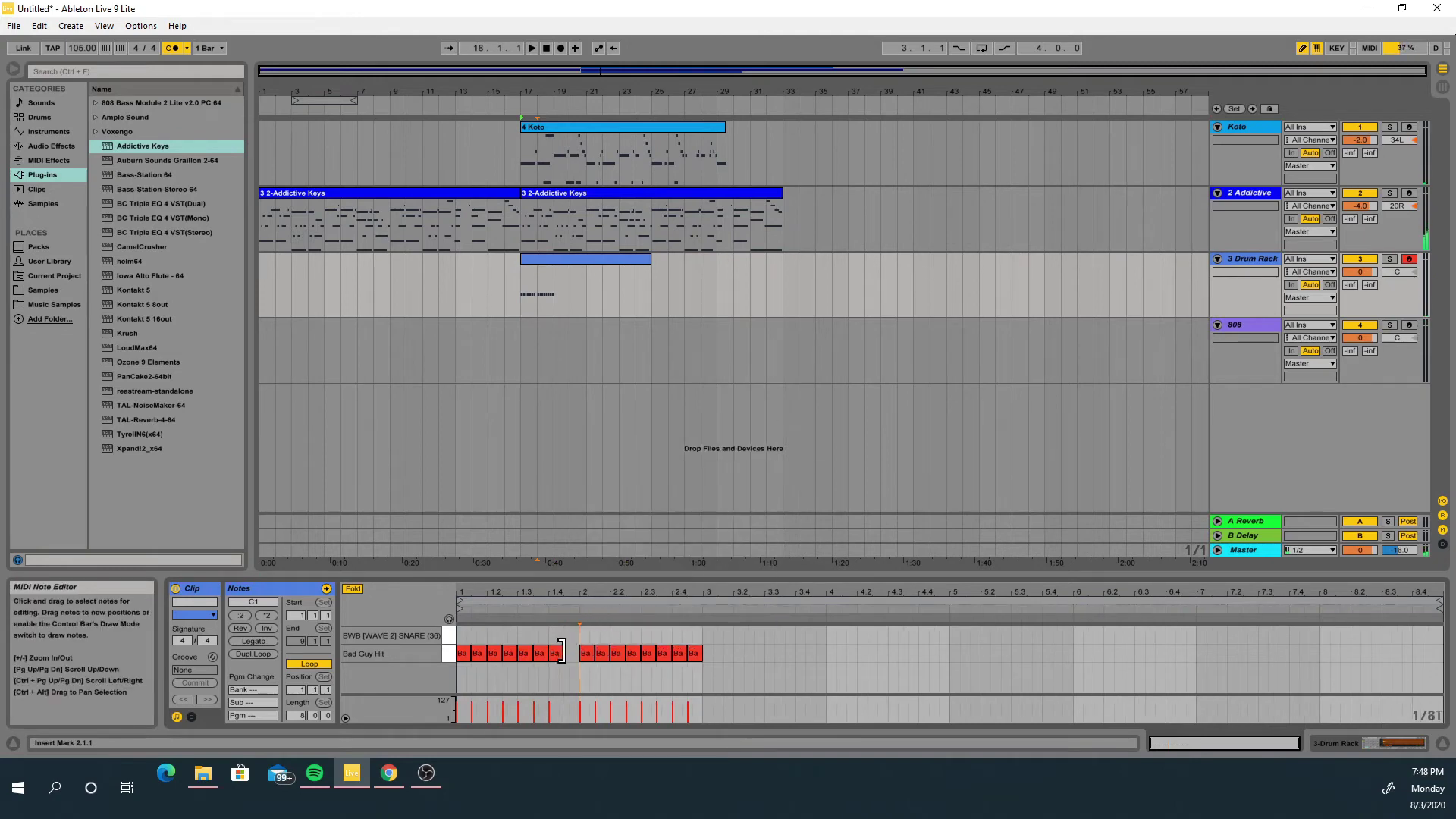
mouse_move(567, 591)
mouse_down()
mouse_move(567, 669)
mouse_move(619, 654)
mouse_up()
key(space)
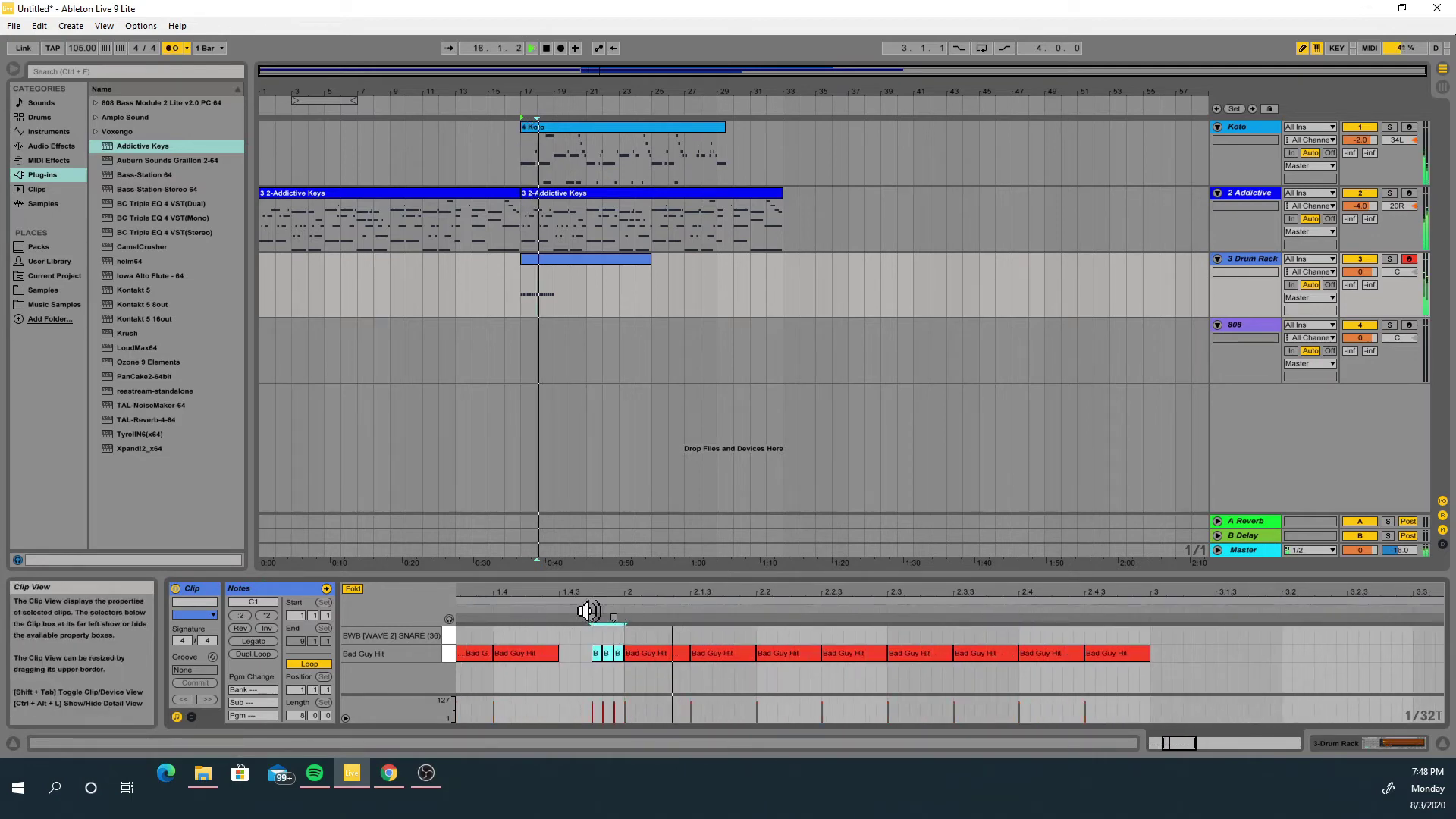
click(574, 653)
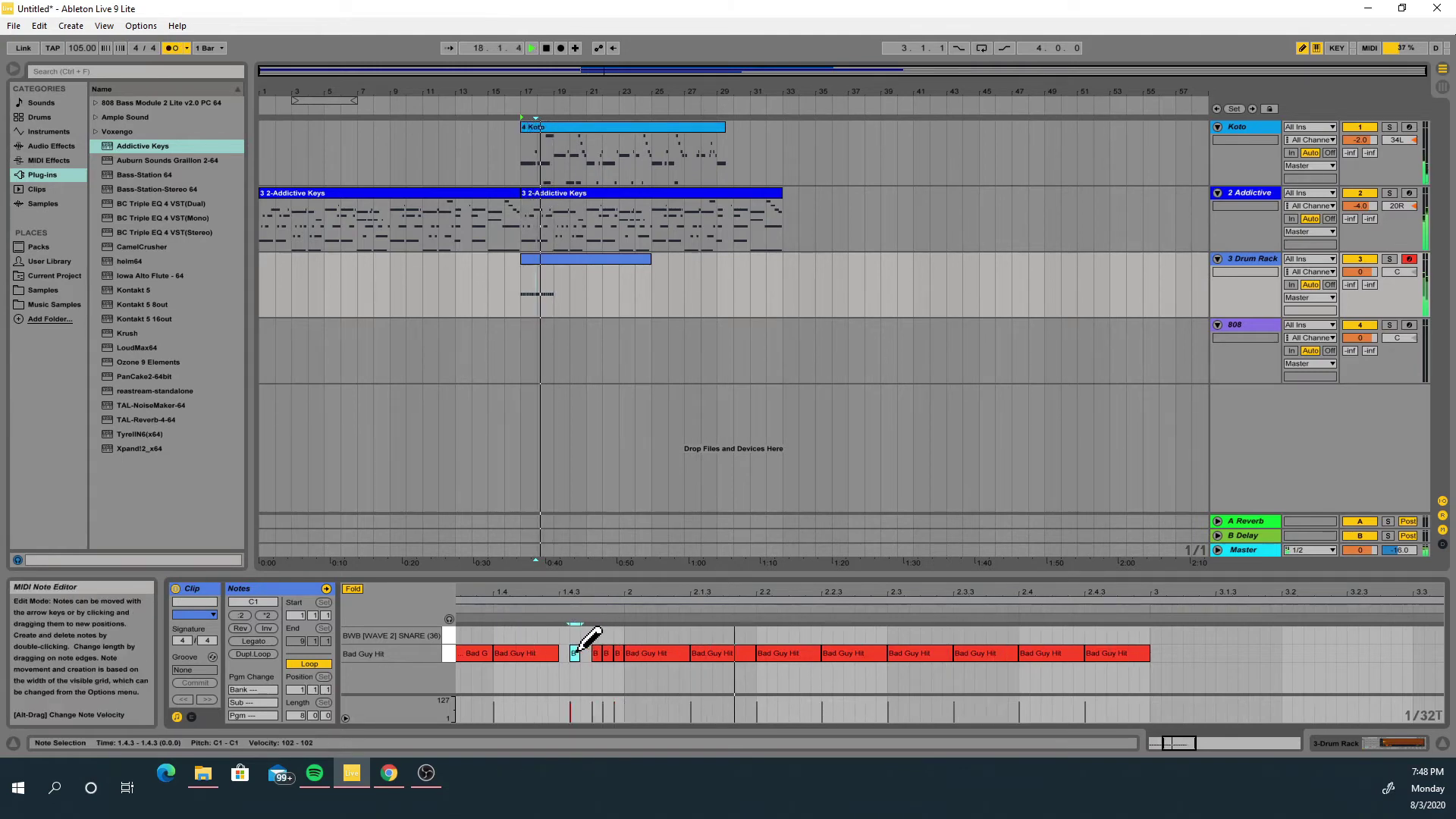
click(583, 653)
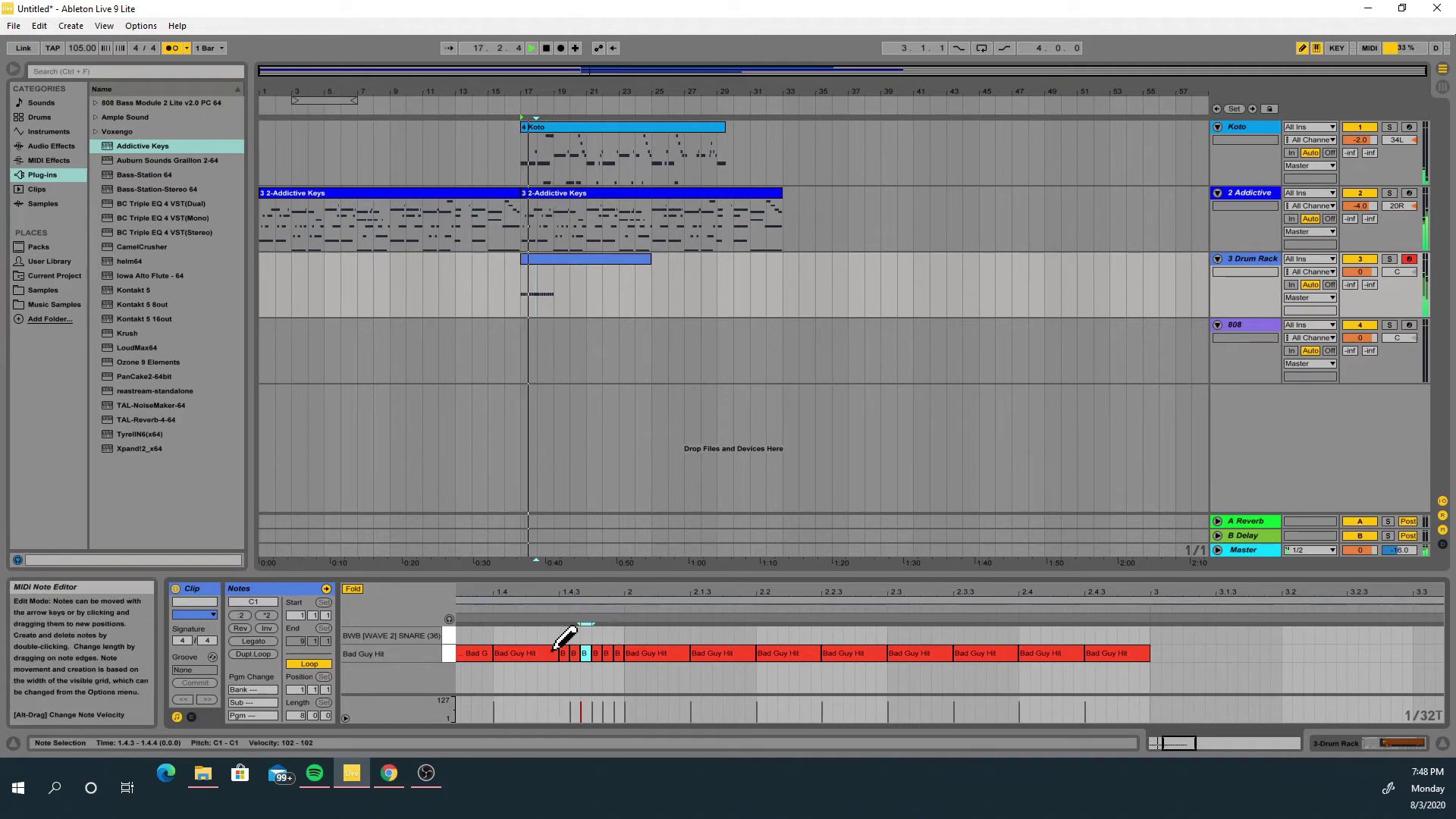
Clear the 1/8 Bad Guy Hit note at the start of the drum clip's second bar
click(662, 656)
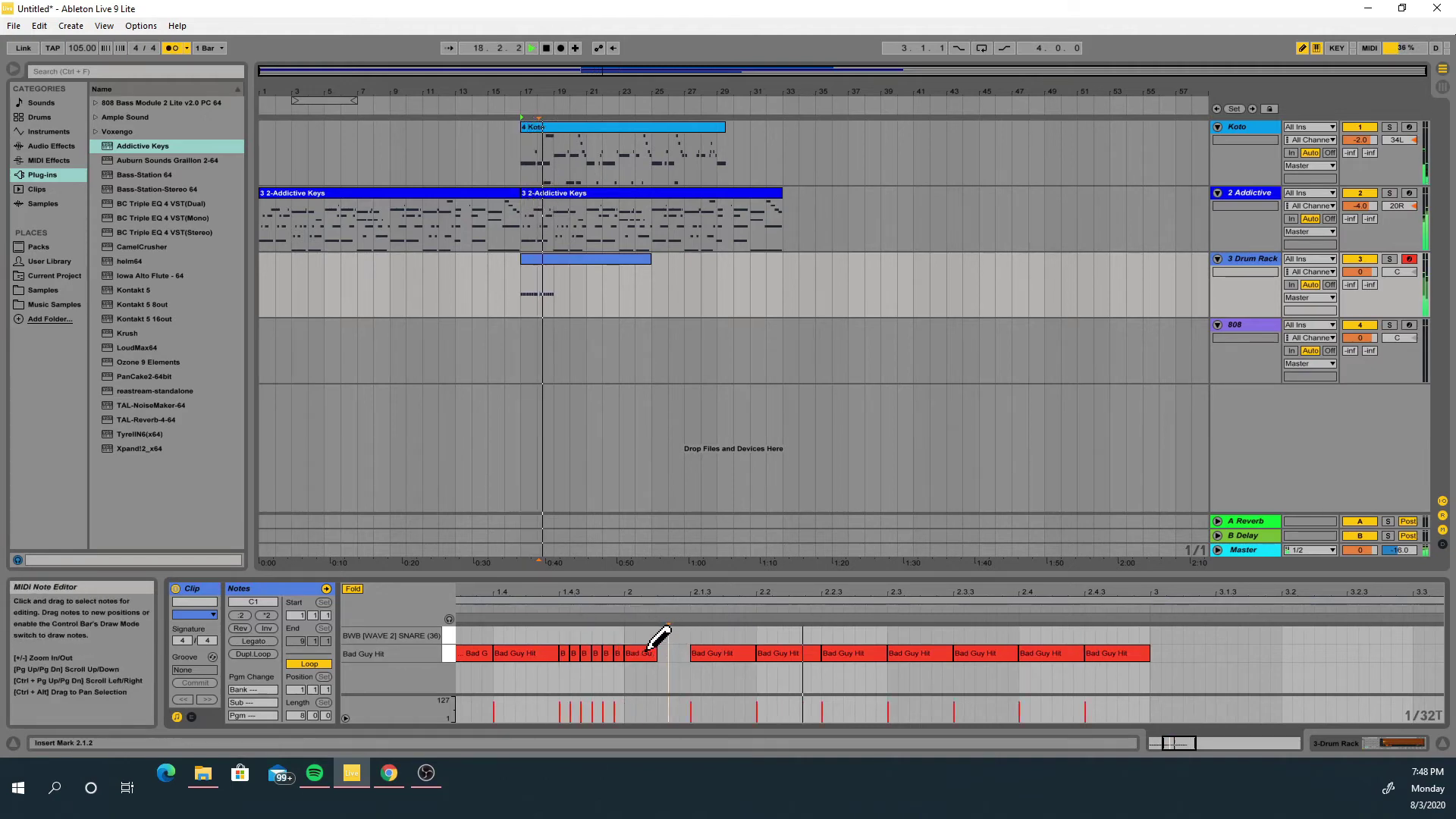
click(642, 653)
click(627, 653)
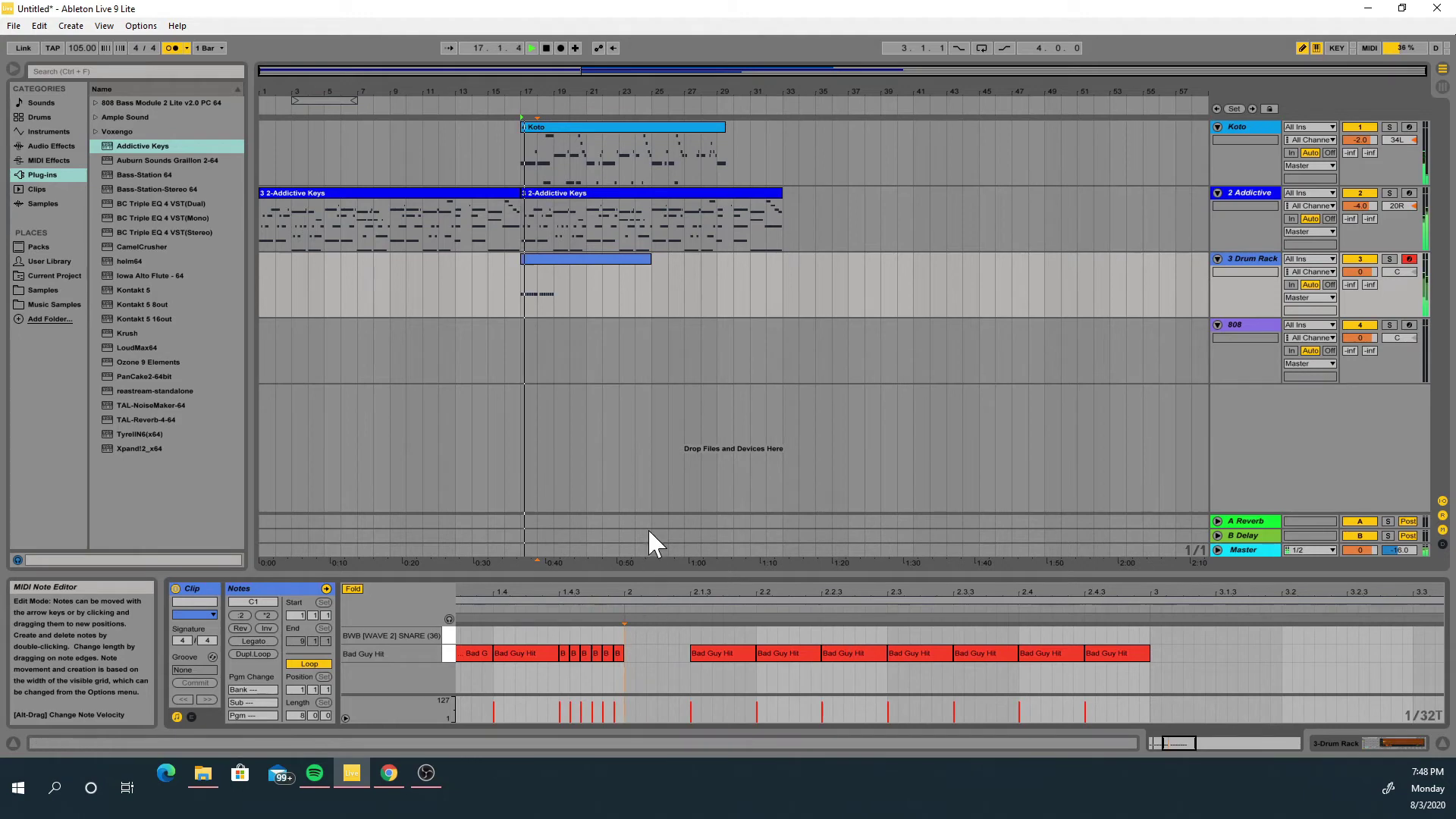
Turn off the triplet grid in the note editor and play the drum pattern back
right_click(664, 659)
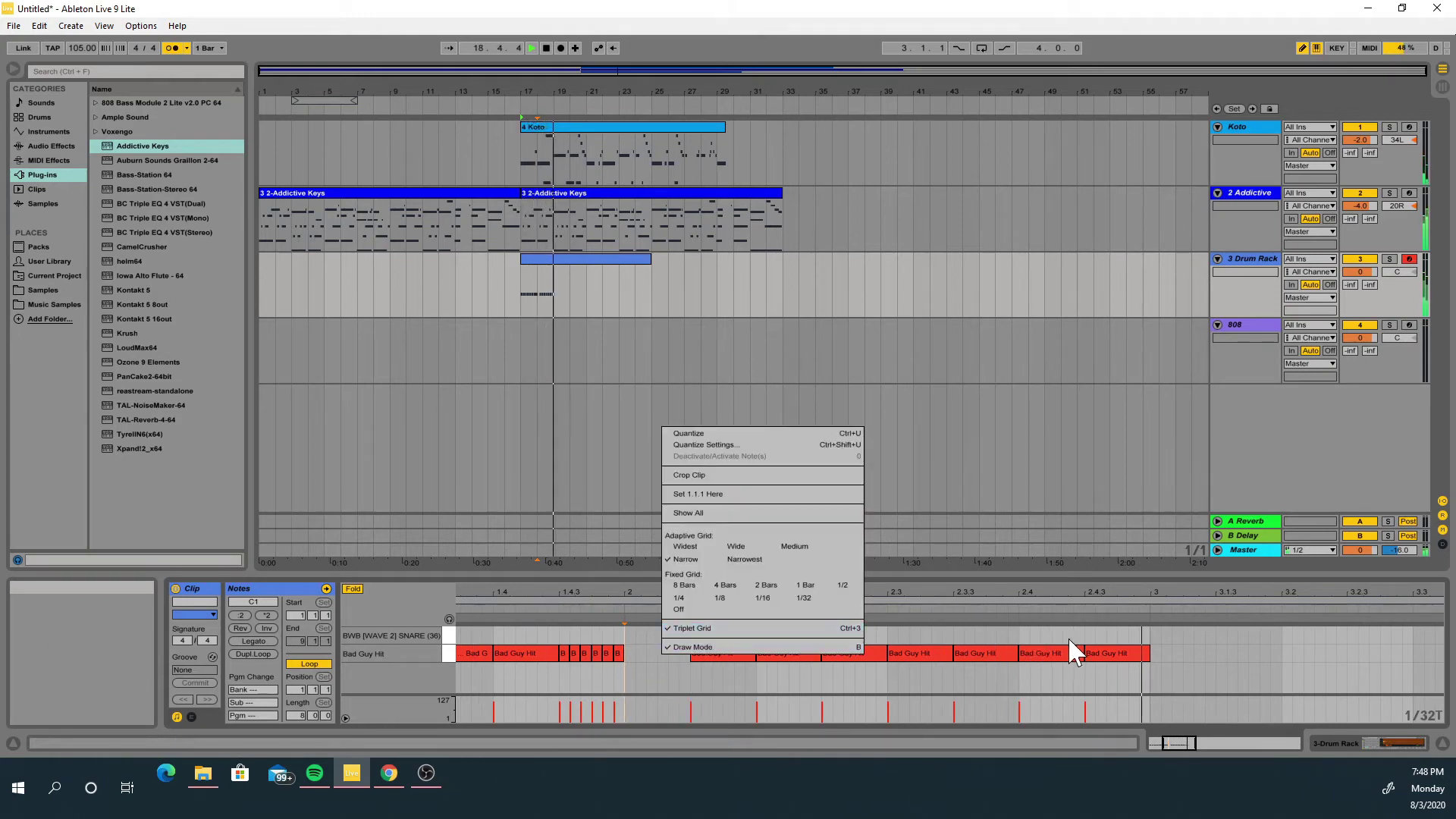
click(800, 633)
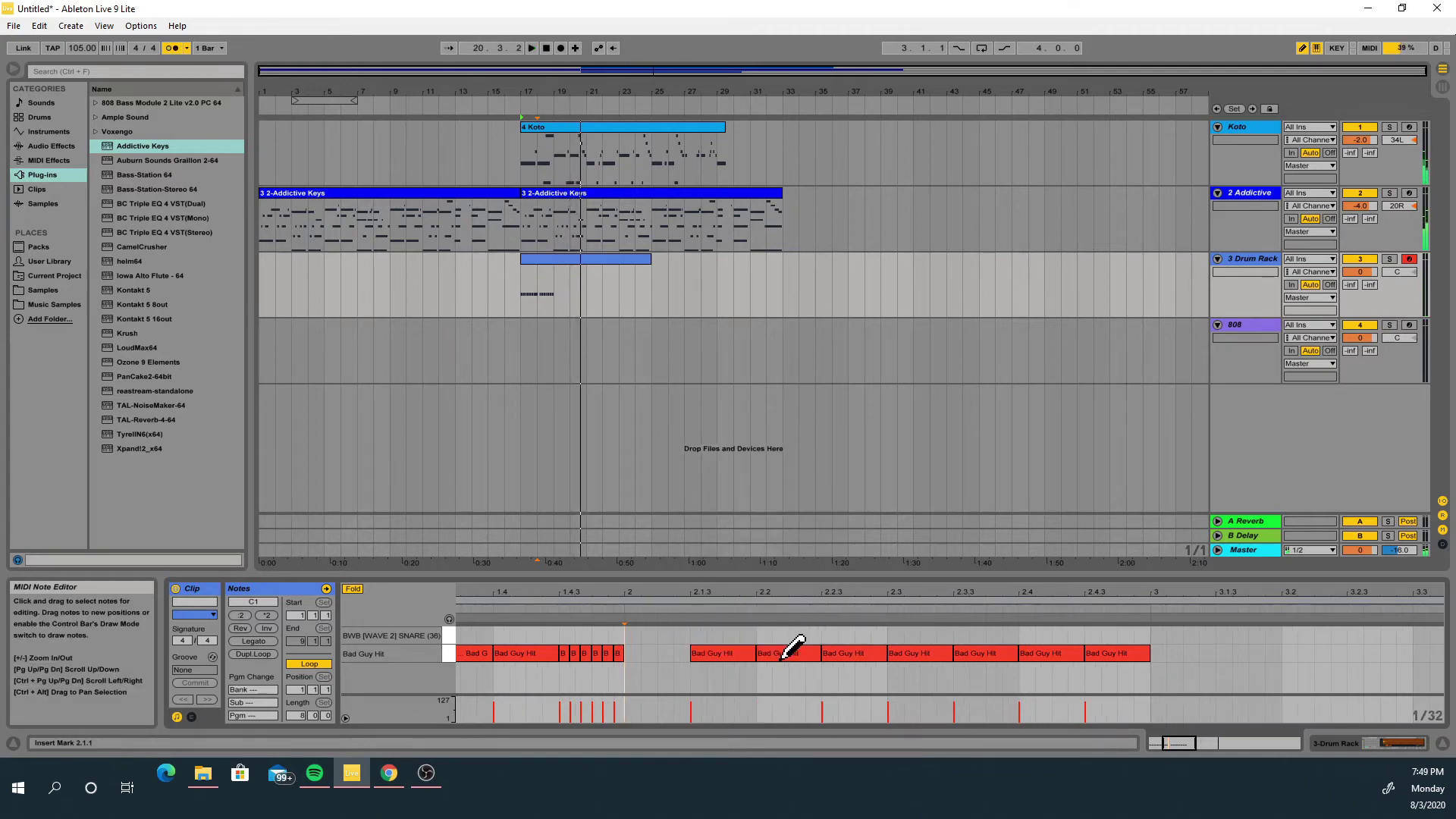
key(space)
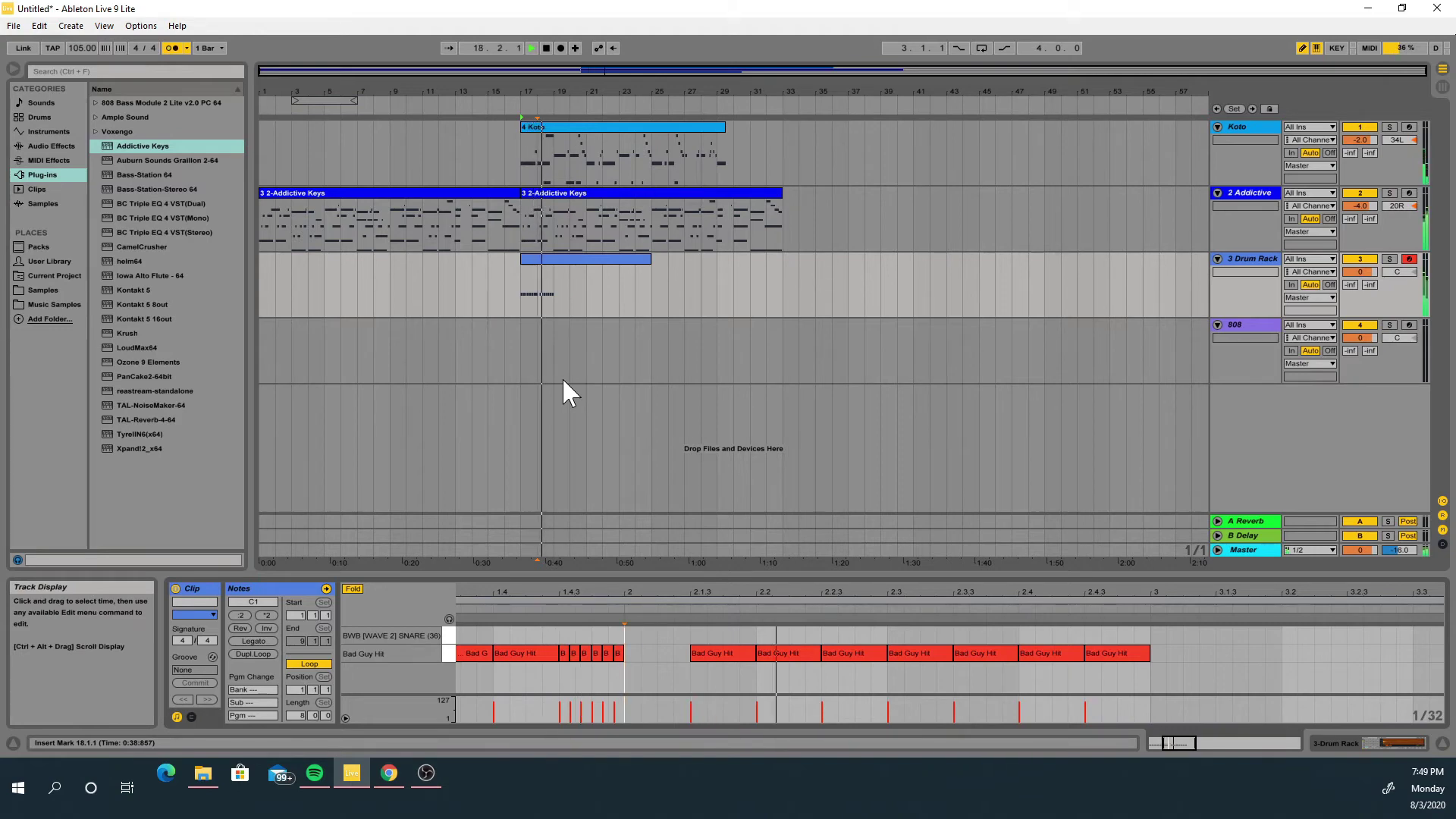
key(space)
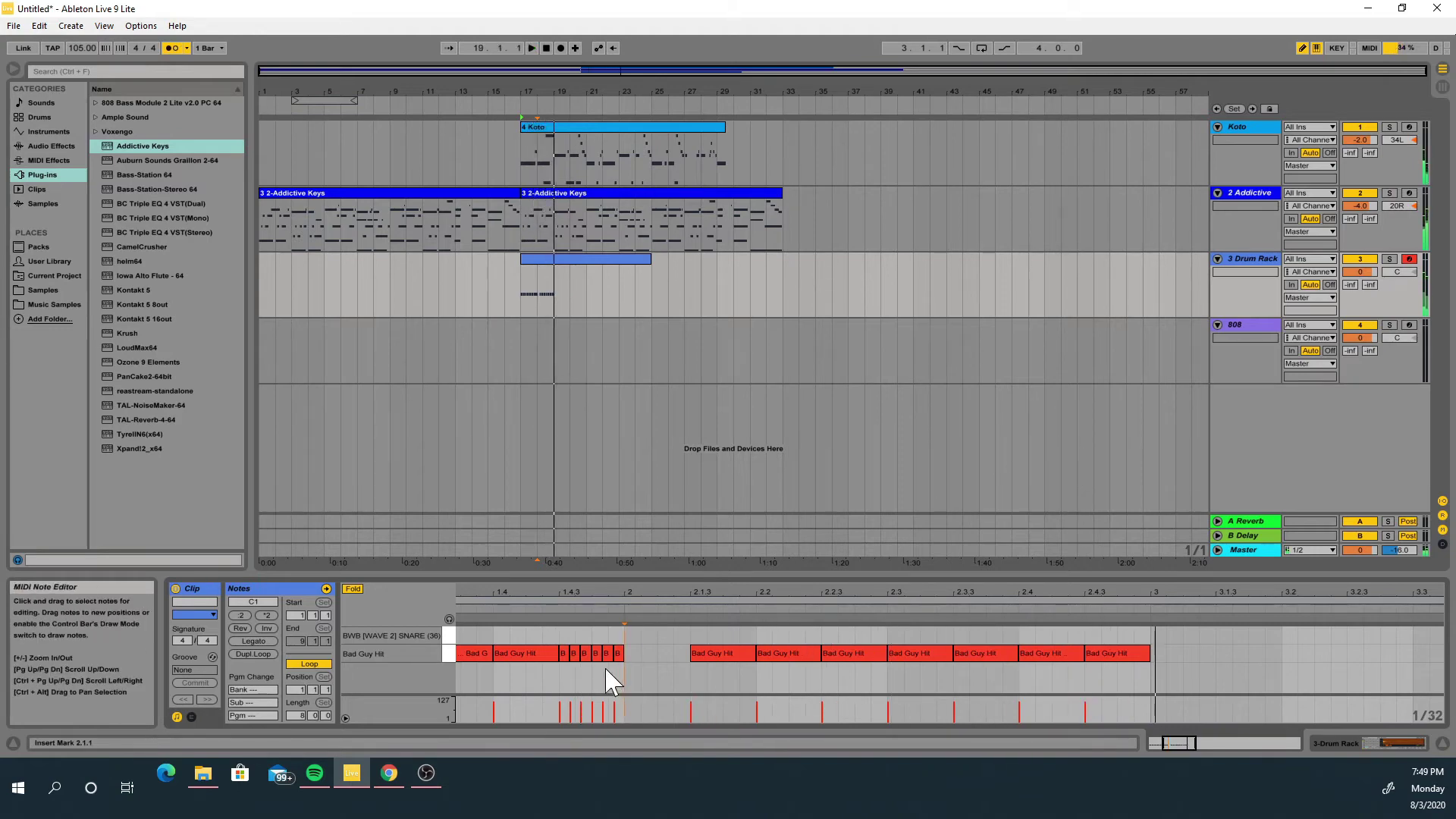
Duplicate the Drum Rack clip's first bar repeatedly up to bar 25 and play the arrangement from bar 17
drag(530, 308, 539, 311)
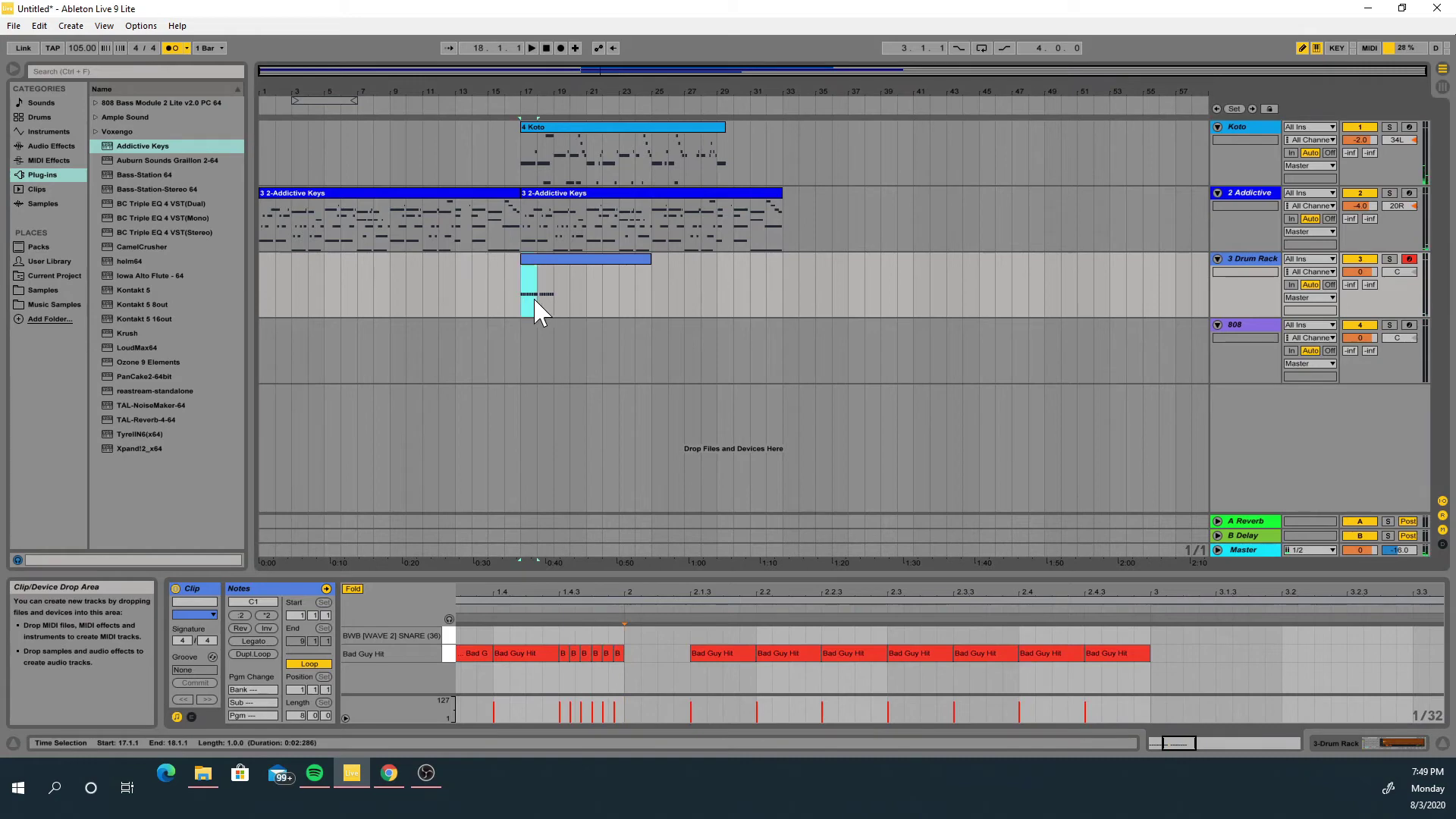
key(ctrl+d)
key(ctrl+d)
key(ctrl+d)
key(ctrl+d)
key(ctrl+d)
key(ctrl+d)
key(ctrl+d)
key(ctrl+d)
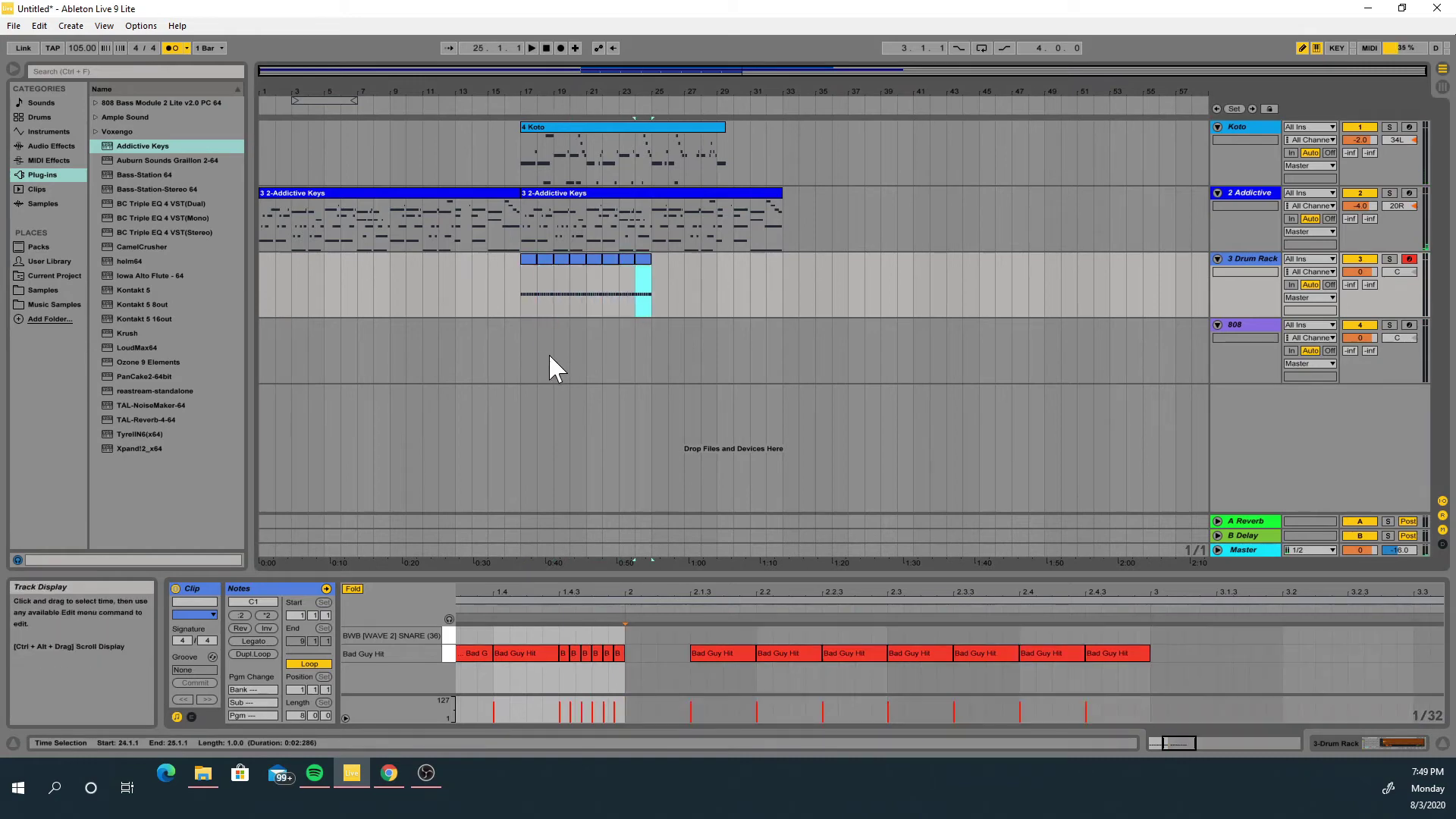
key(ctrl+z)
click(521, 297)
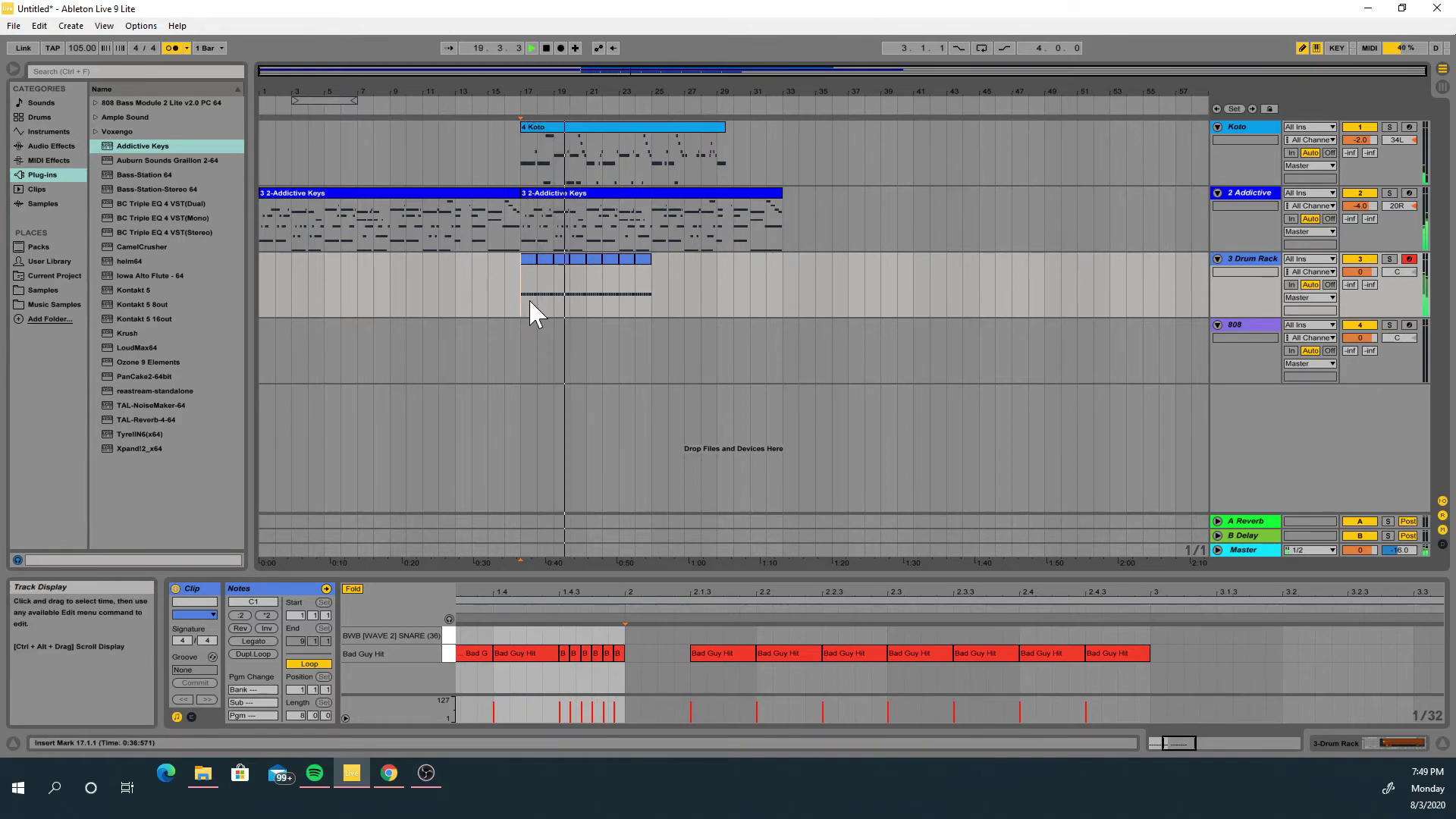
key(space)
Consolidate the one-bar Drum Rack clips from bar 17 to 25 into a single clip and play it with its notes shown
drag(531, 311, 633, 314)
right_click(634, 314)
click(671, 377)
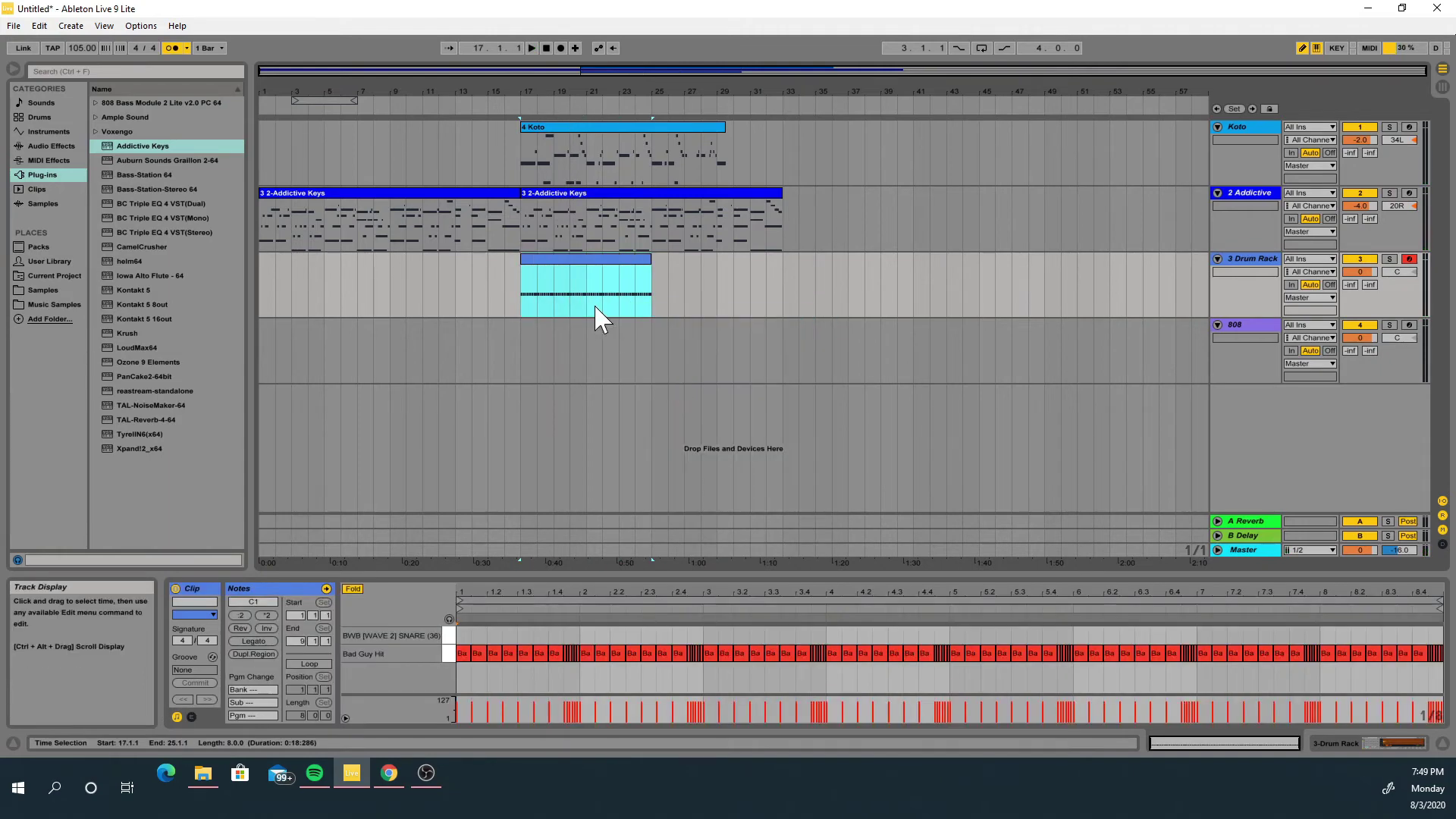
double_click(548, 261)
key(space)
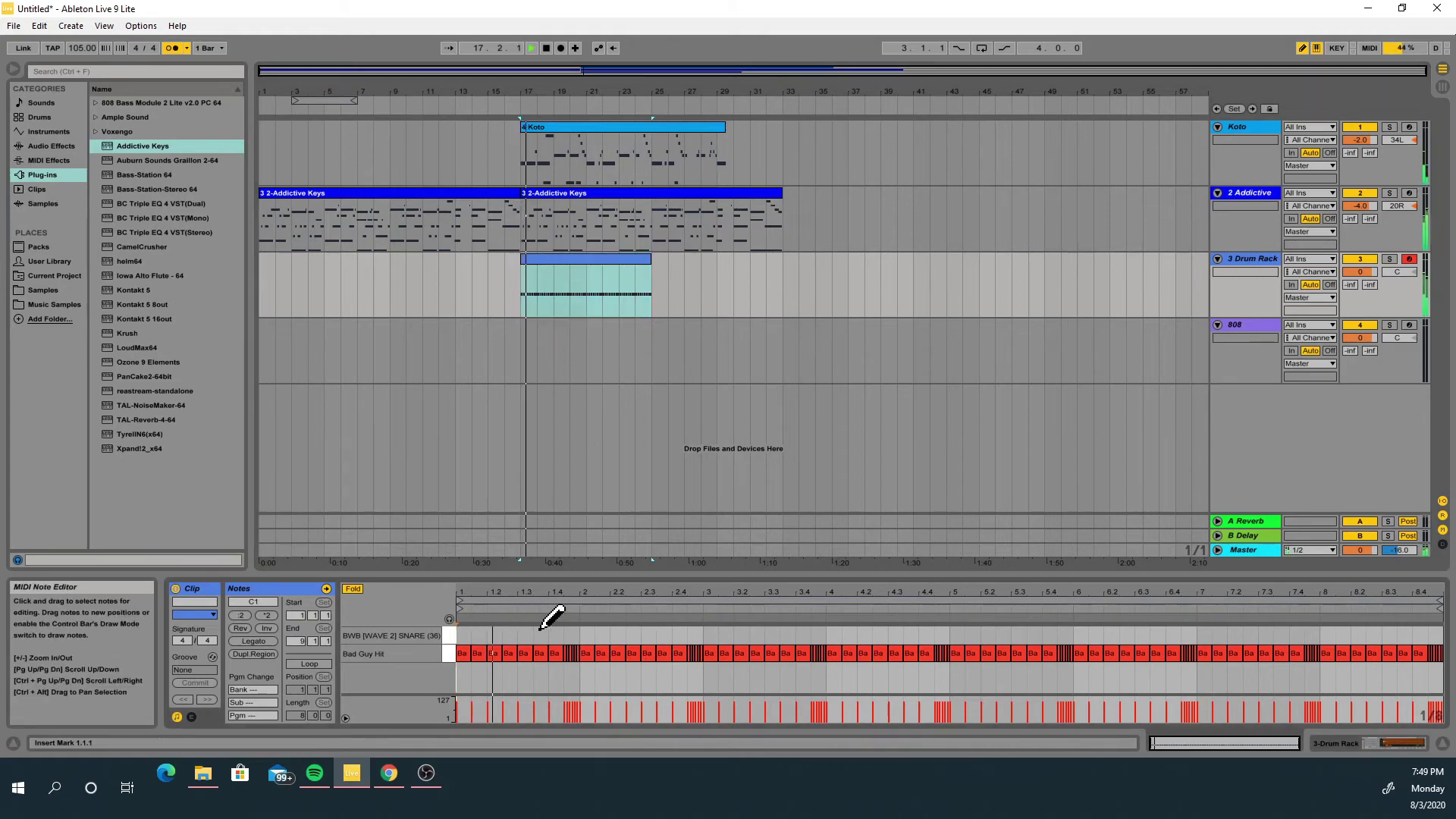
Add BWB [WAVE 2] SNARE notes to the drum clip: a 1/8 note at 1.3 and 1/32 notes at 2.1.3 and 2.3
click(524, 636)
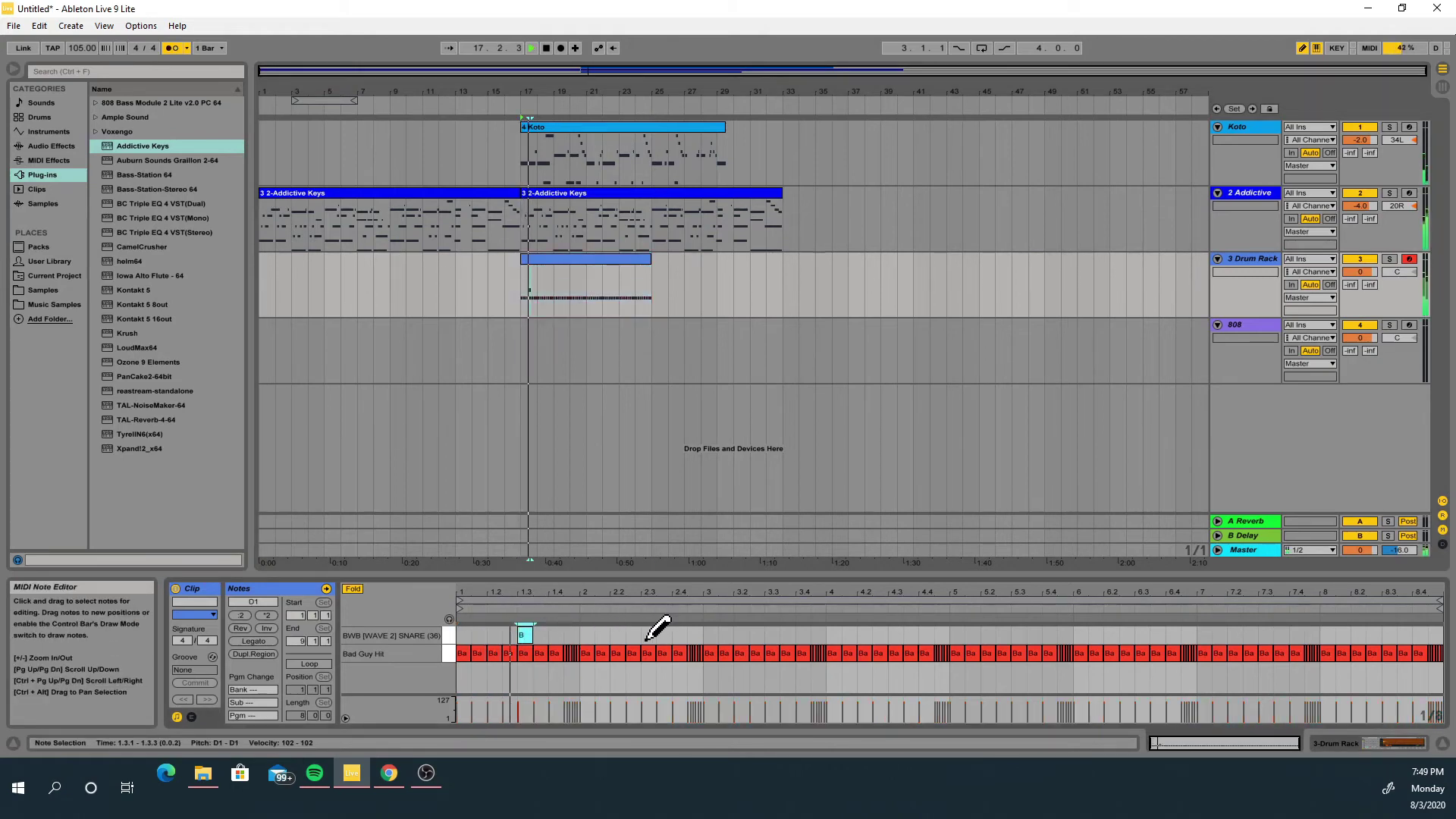
click(589, 635)
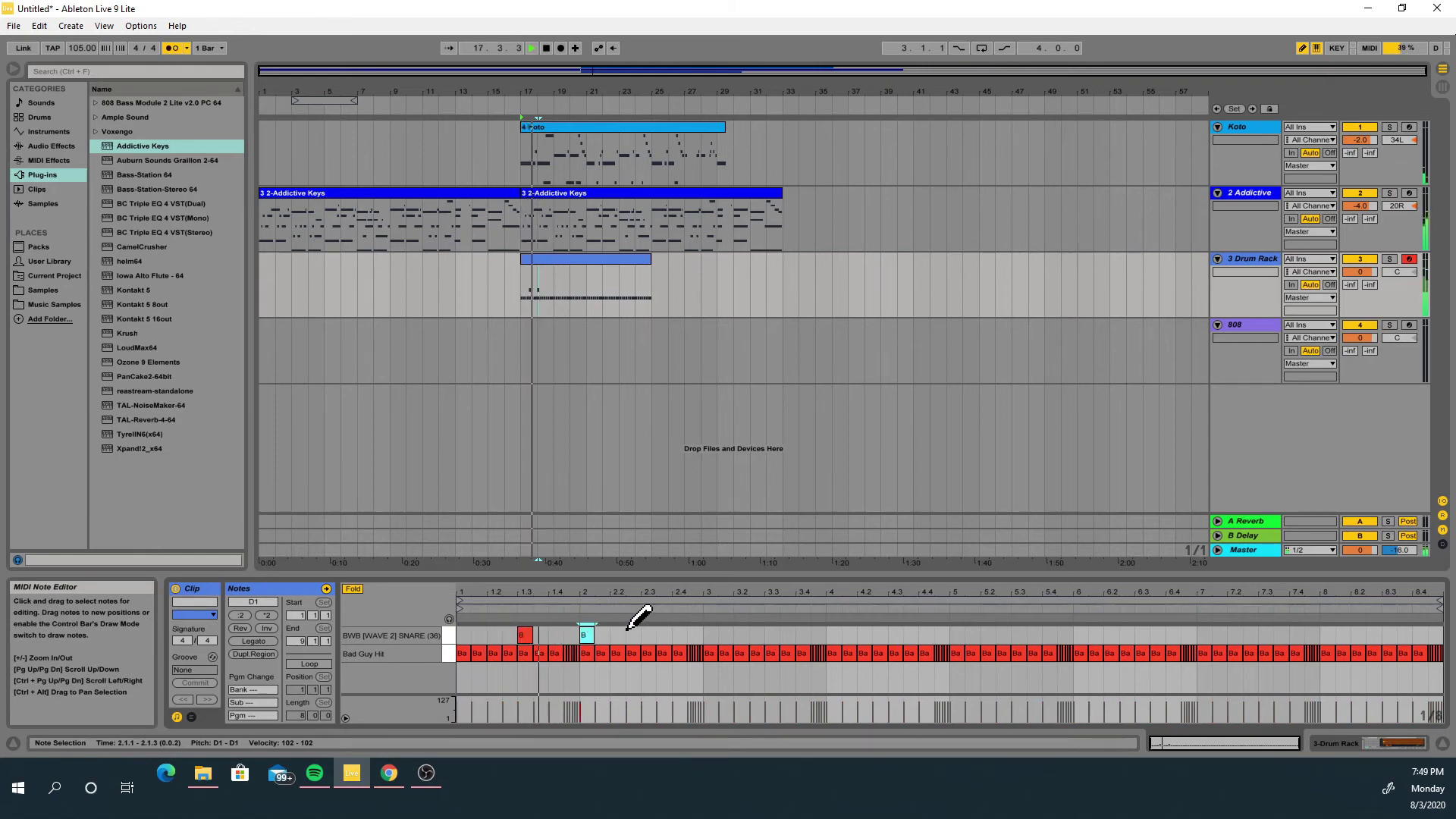
click(591, 634)
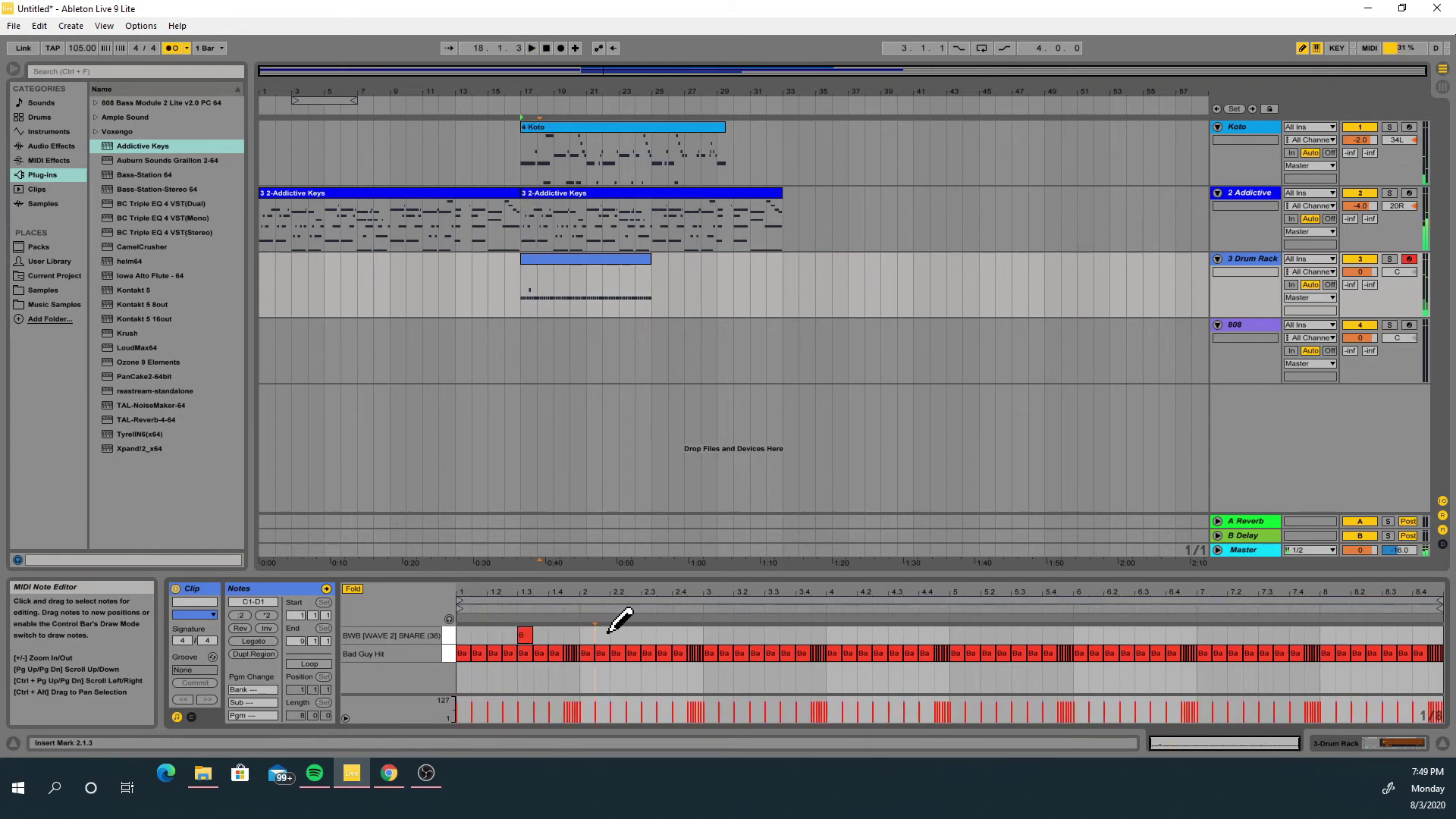
mouse_move(601, 594)
mouse_down()
mouse_move(601, 611)
mouse_move(608, 589)
mouse_up()
click(584, 634)
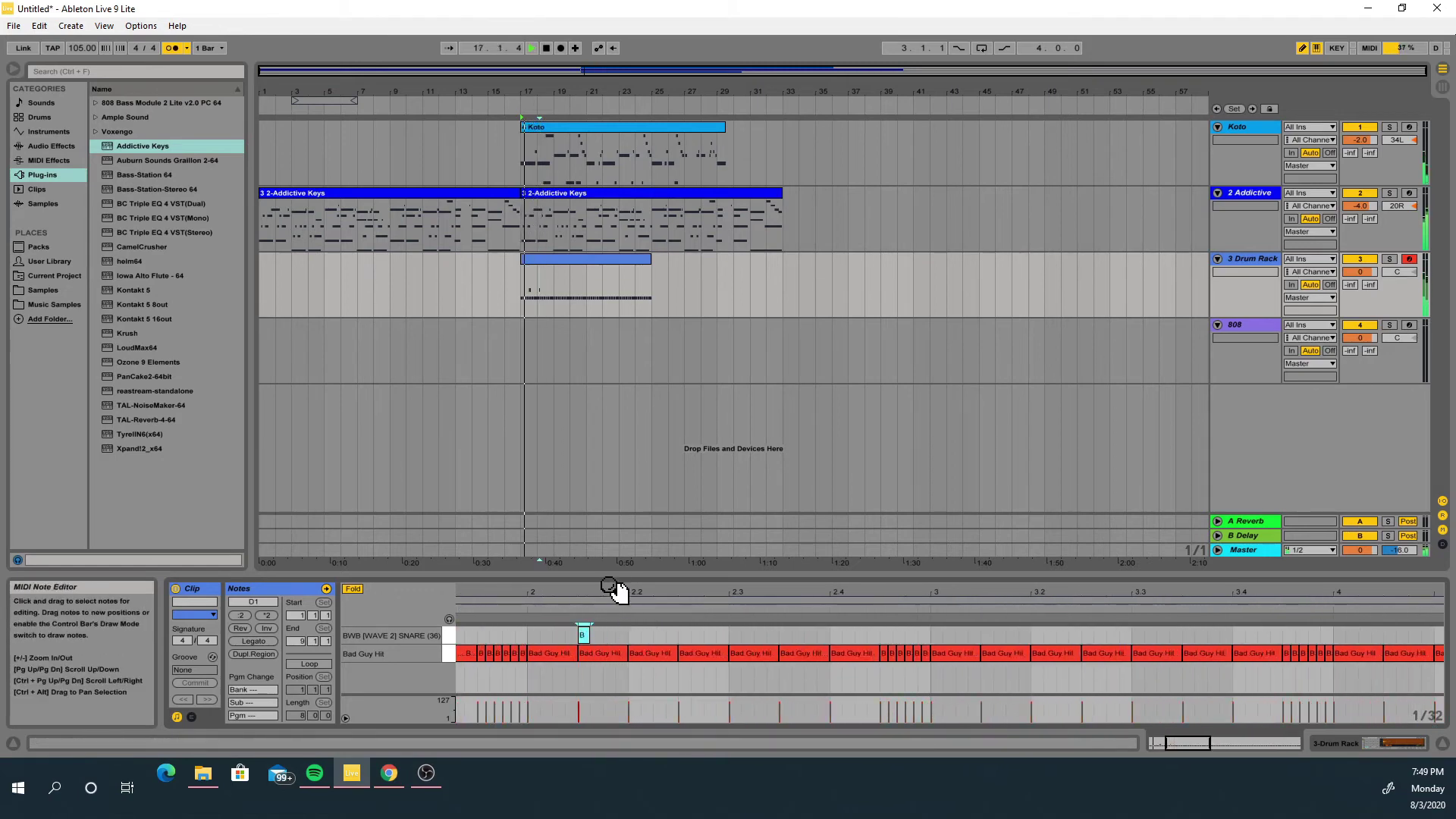
click(733, 634)
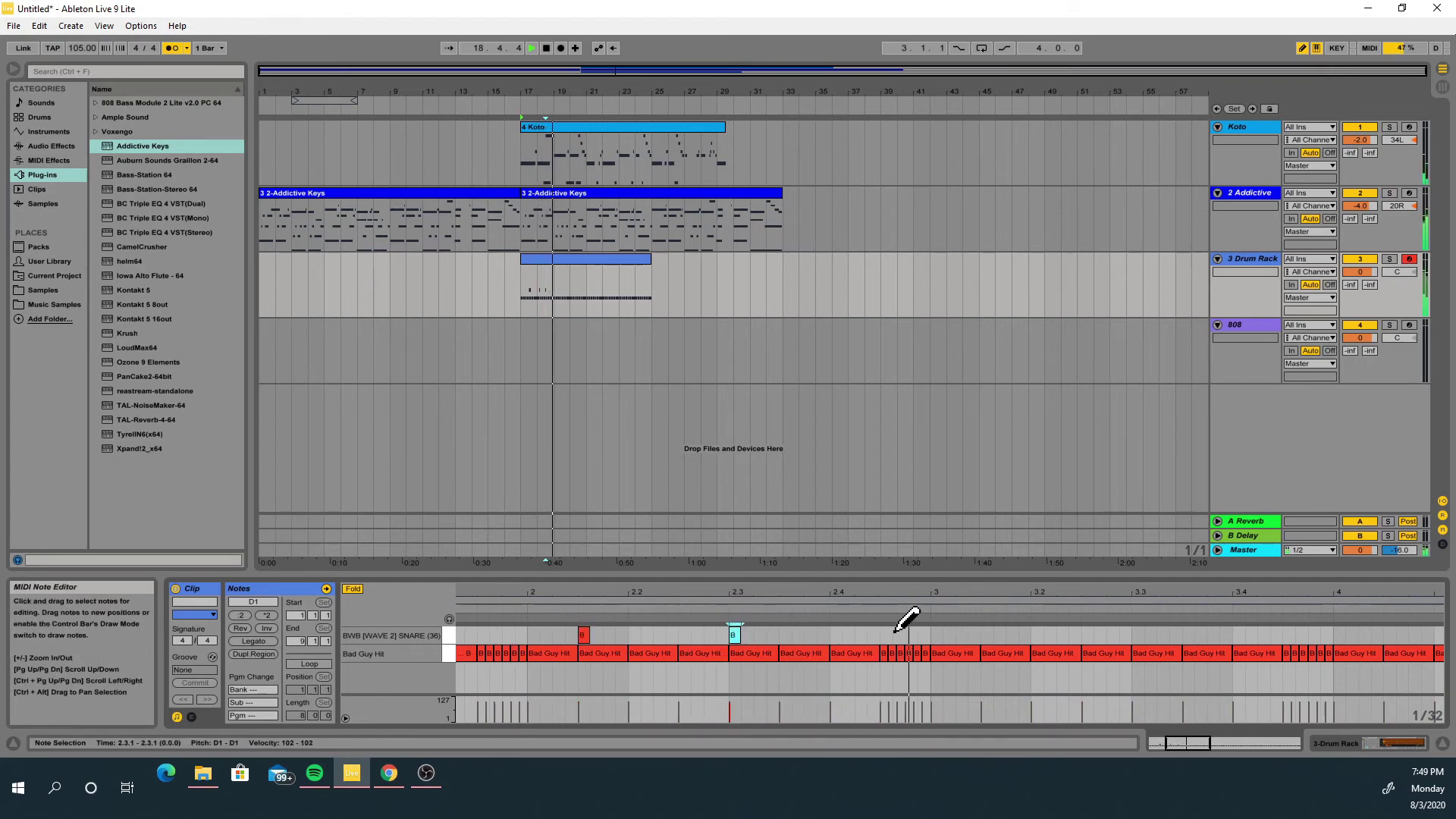
key(space)
Duplicate the two-bar drum pattern from bars 17 to 19 until it fills the Drum Rack track up to bar 25
click(522, 308)
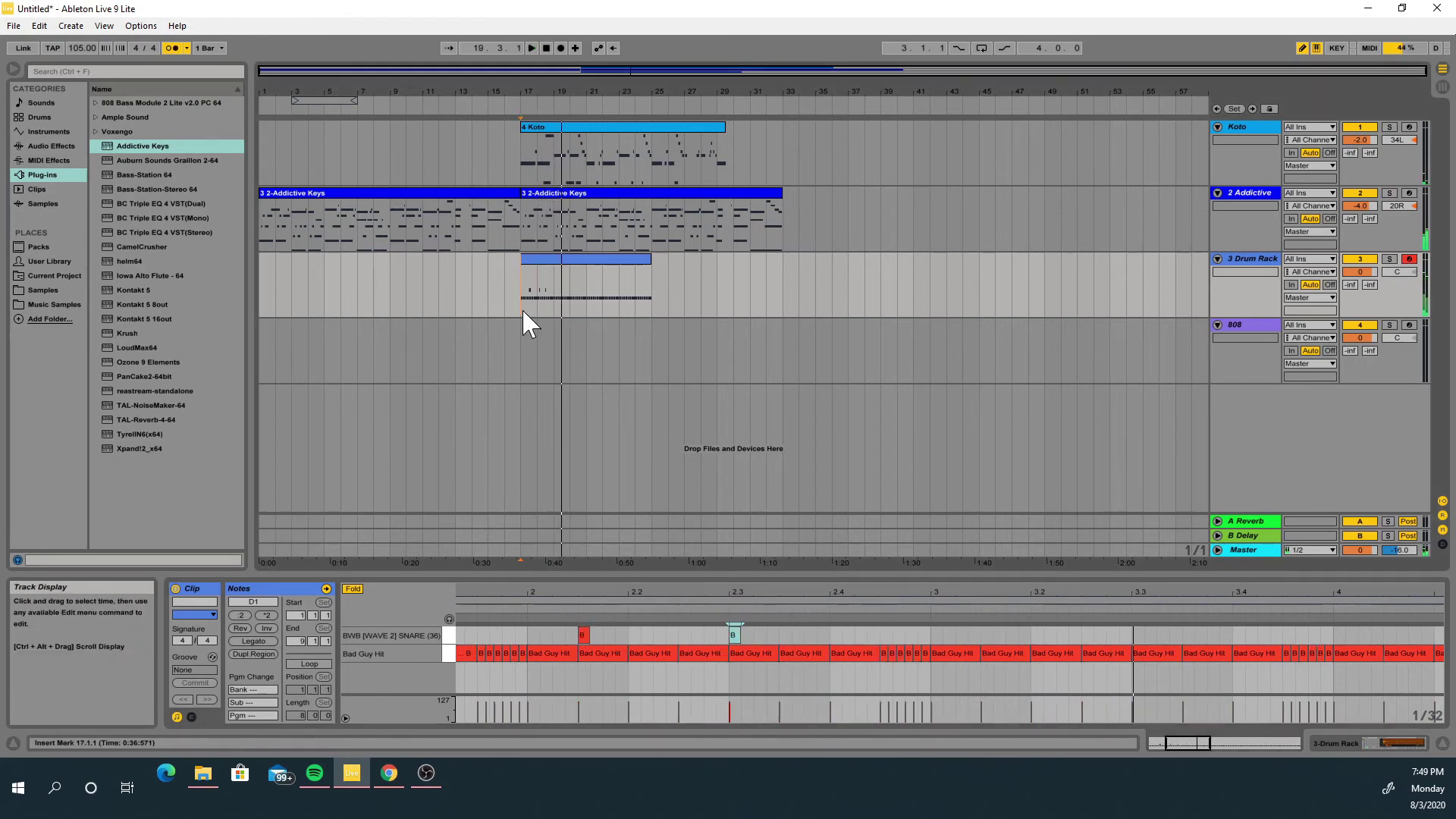
drag(522, 308, 546, 315)
key(ctrl+d)
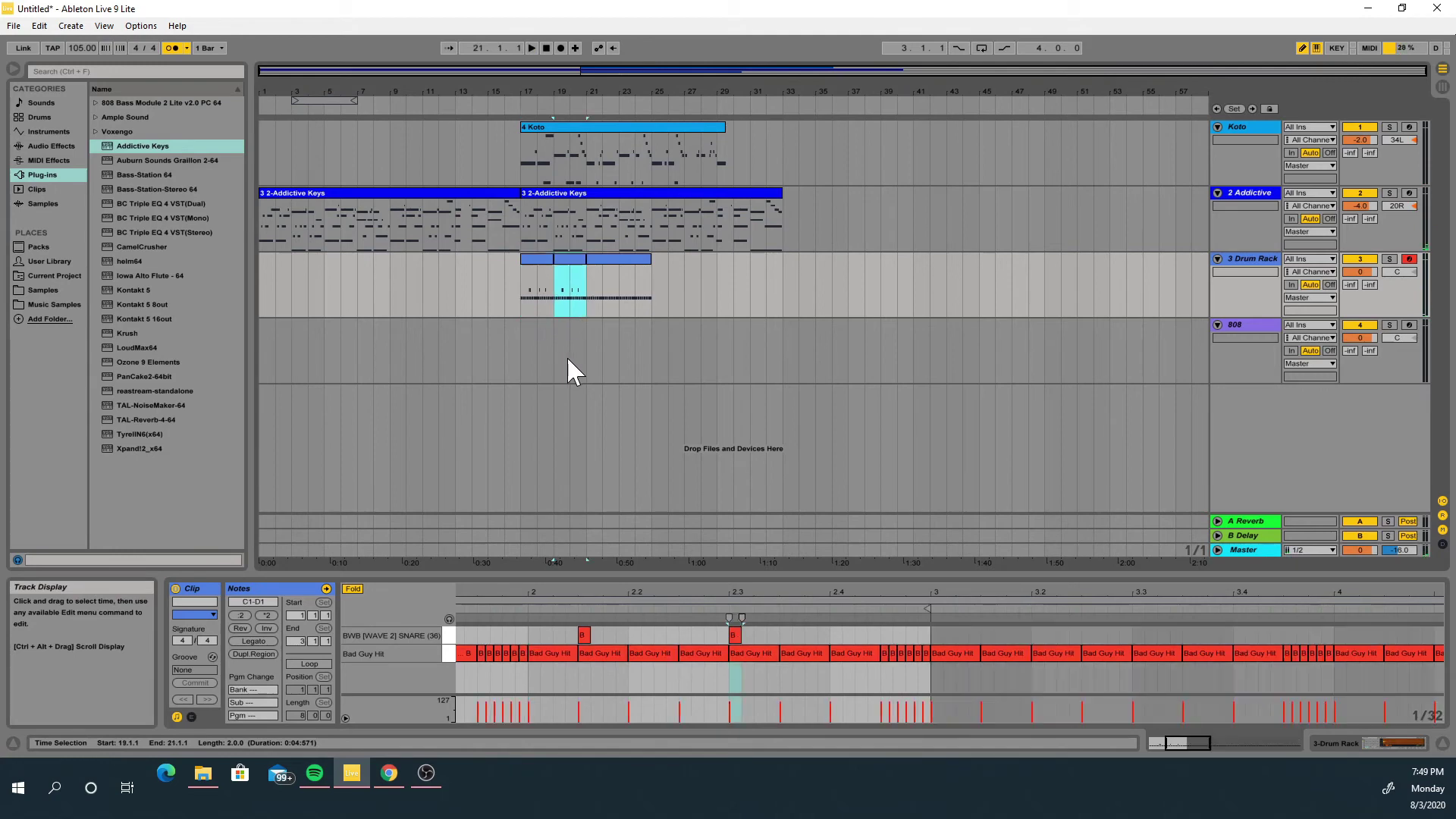
key(ctrl+d)
key(ctrl+d)
Consolidate the four two-bar Drum Rack clips into one clip from bar 17 to 25 and play it
drag(530, 288, 650, 302)
right_click(643, 299)
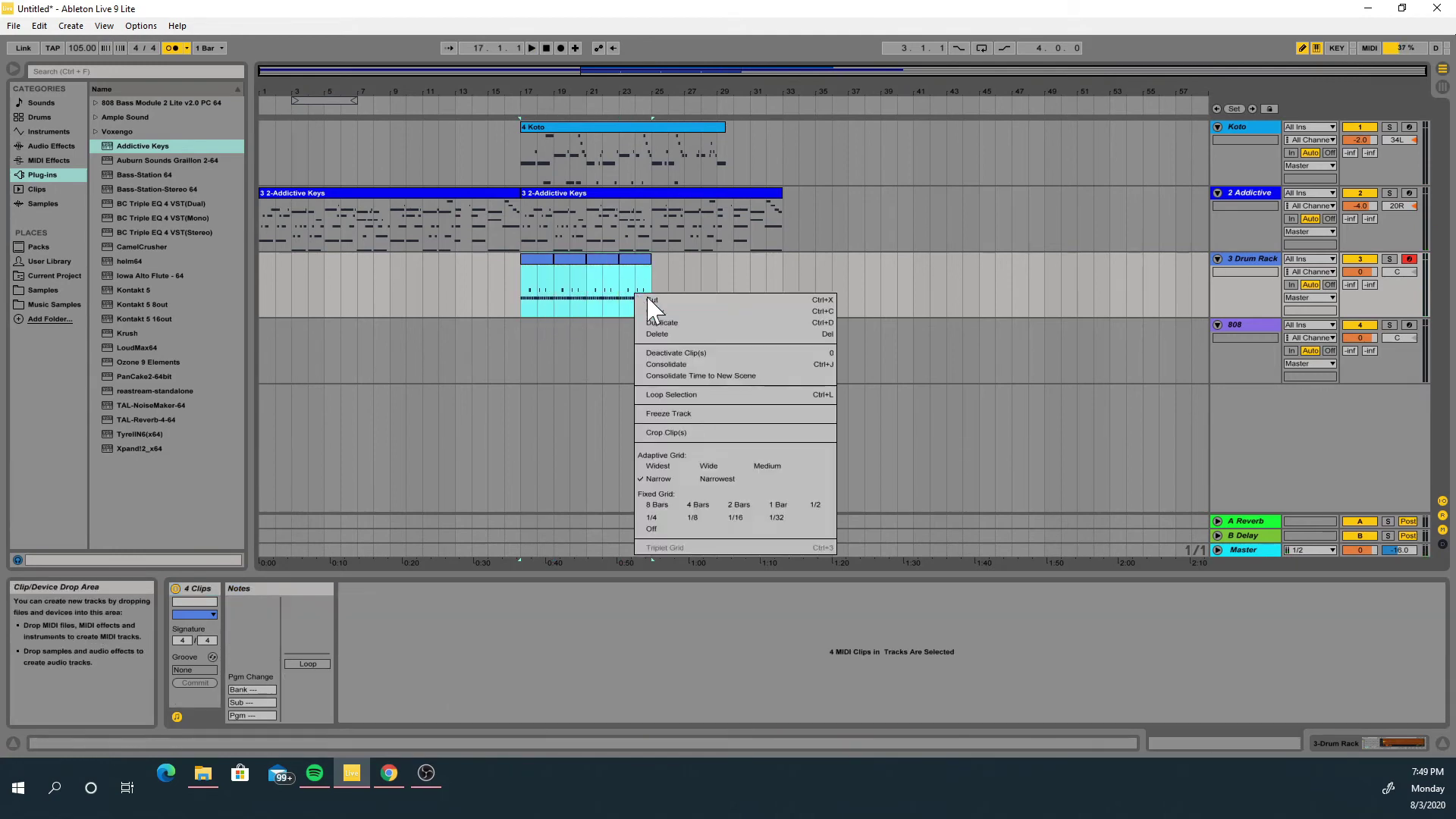
click(688, 372)
key(space)
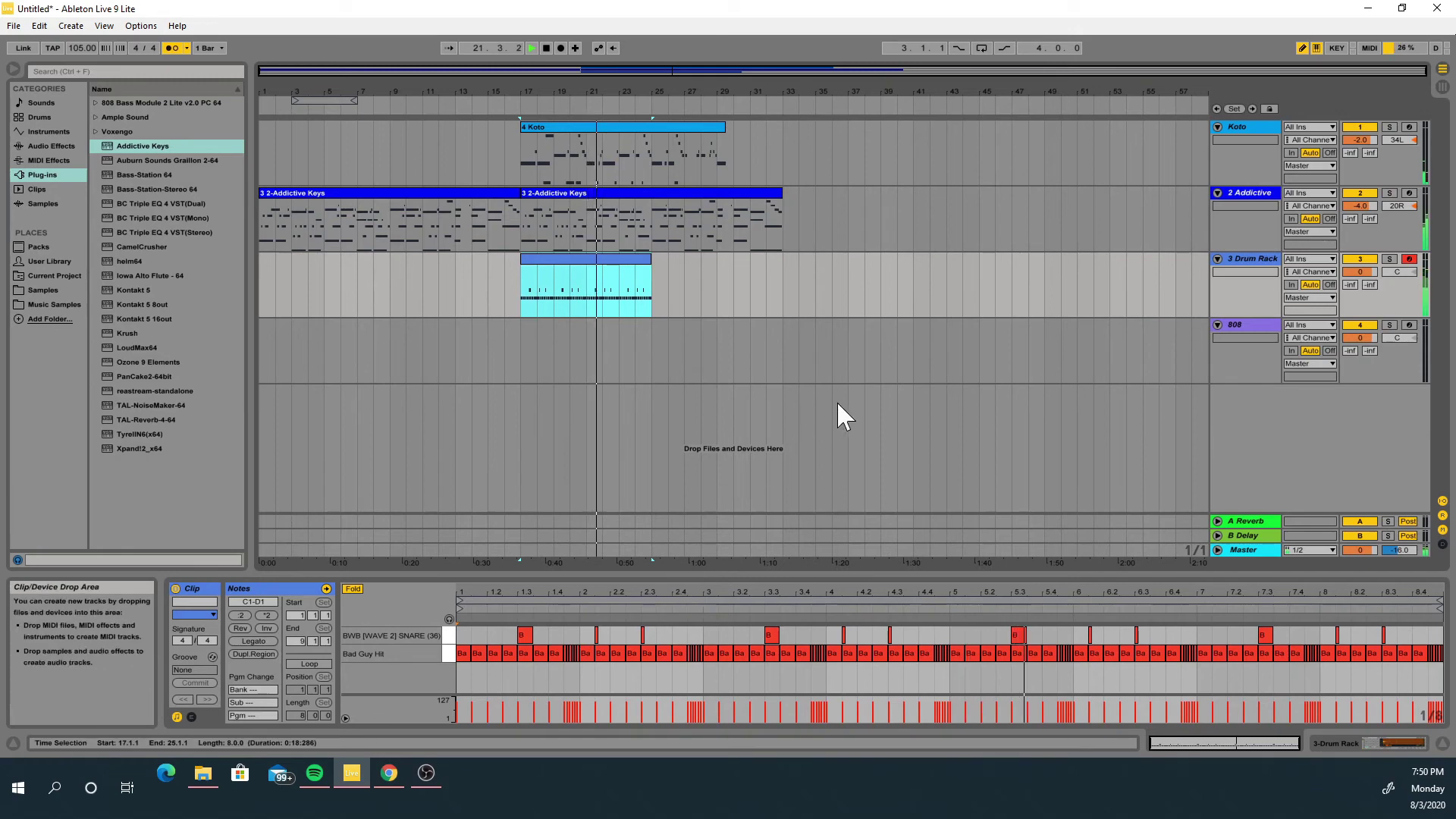
Pan the Addictive Keys track to 42R and set its volume to -8.0 dB
key(Tab)
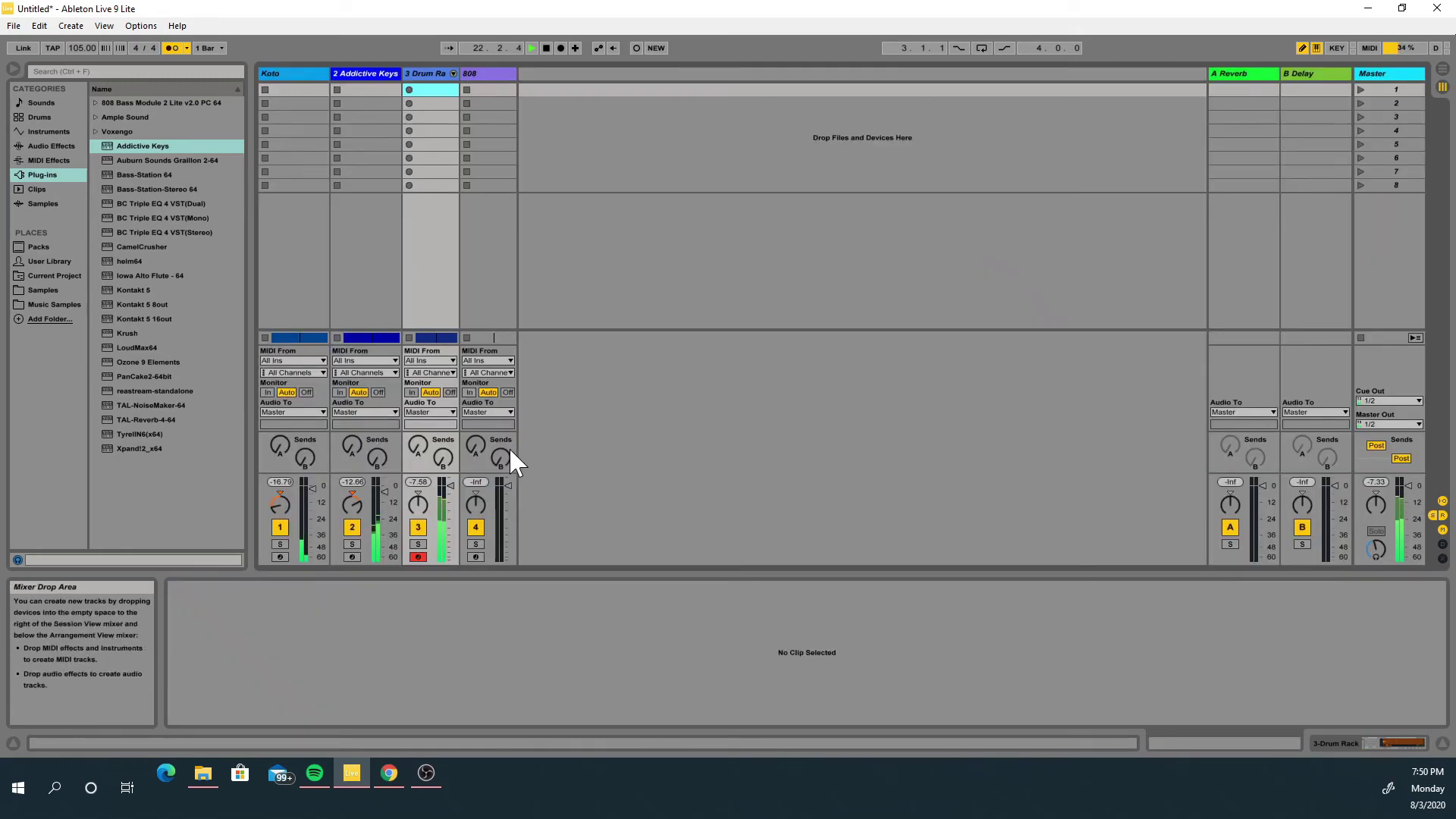
drag(354, 506, 385, 488)
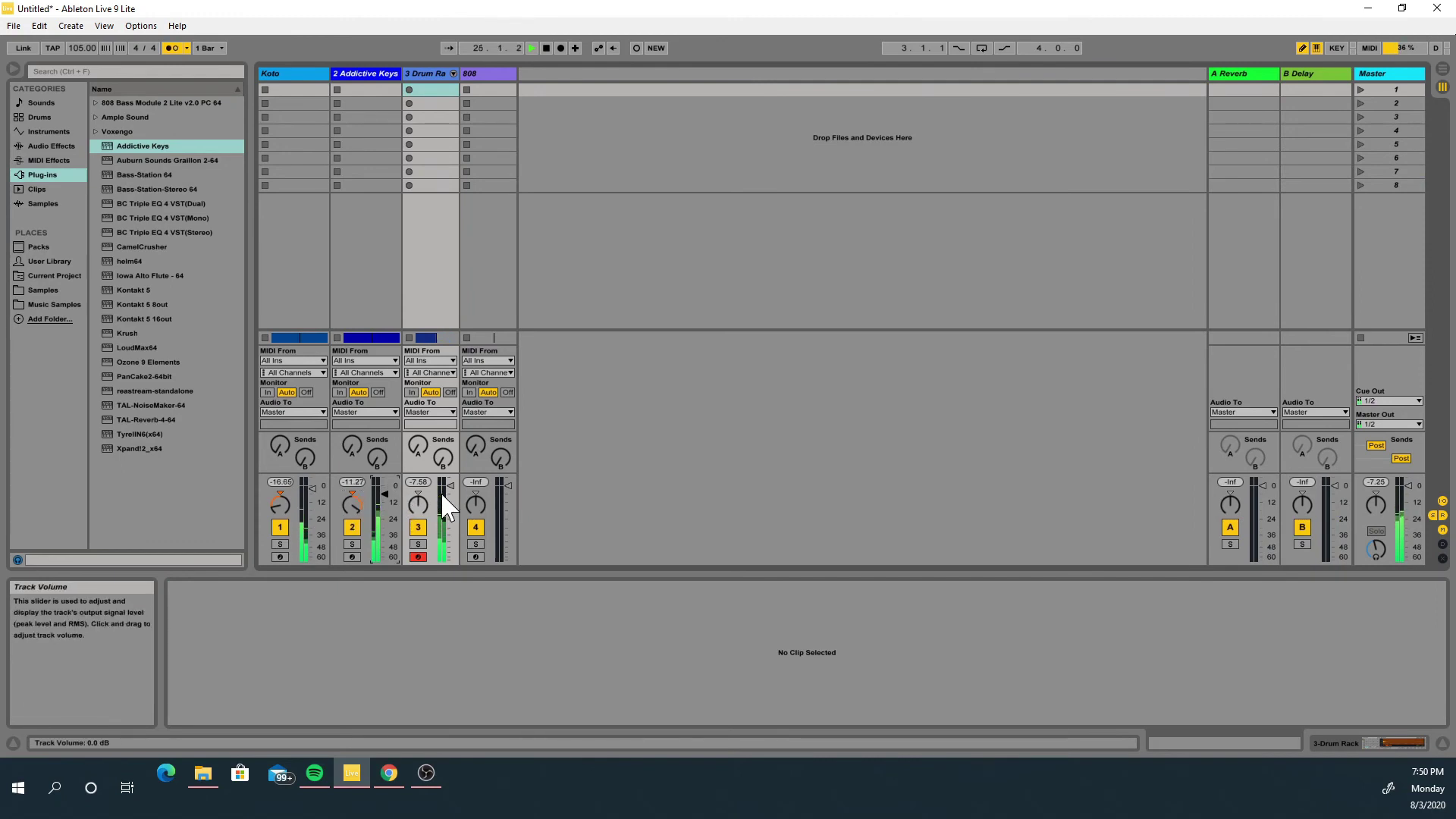
key(Tab)
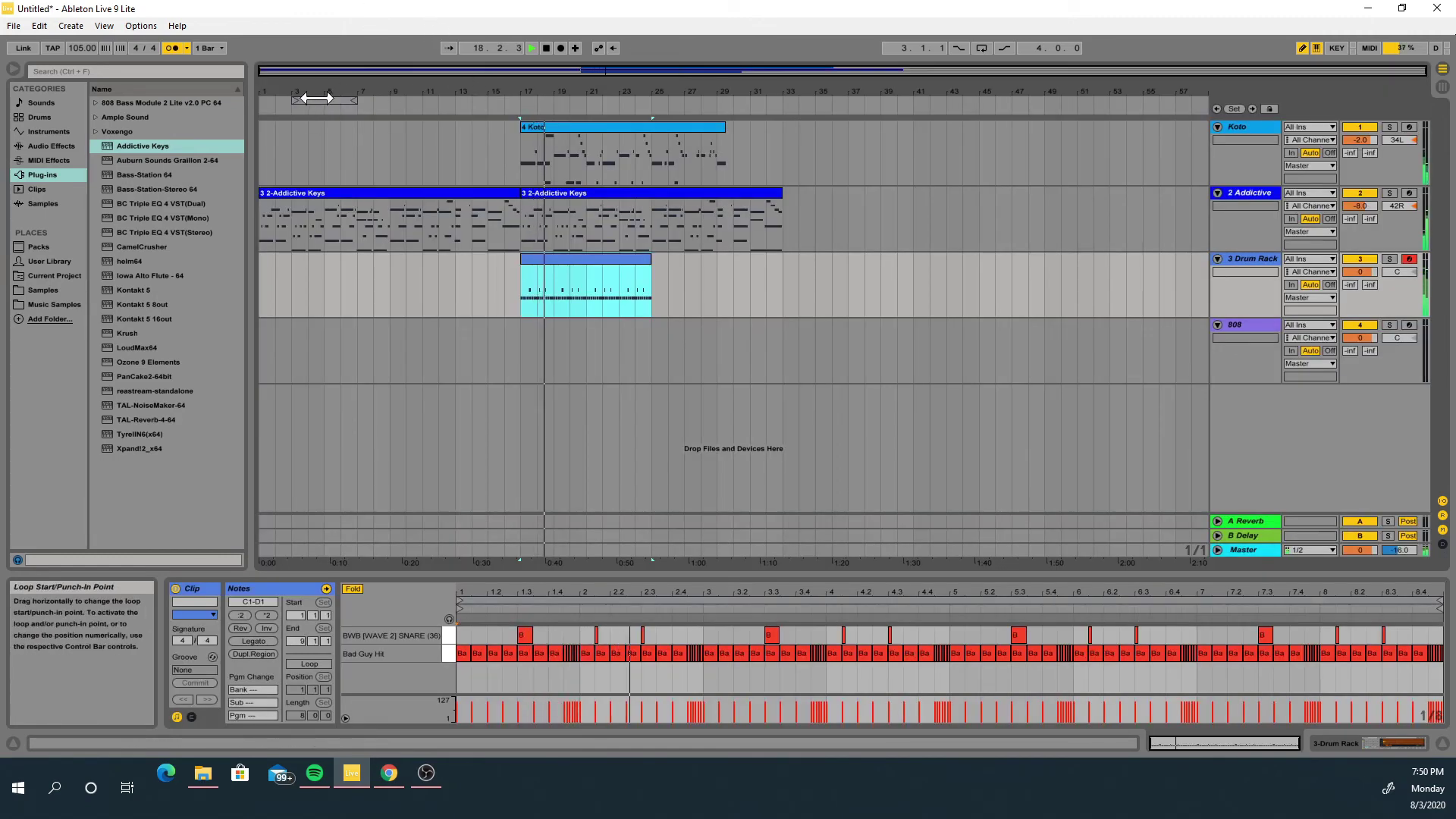
Set the arrangement loop to bars 17 to 25, and arm the 808 track with its devices shown to audition it
drag(315, 98, 651, 100)
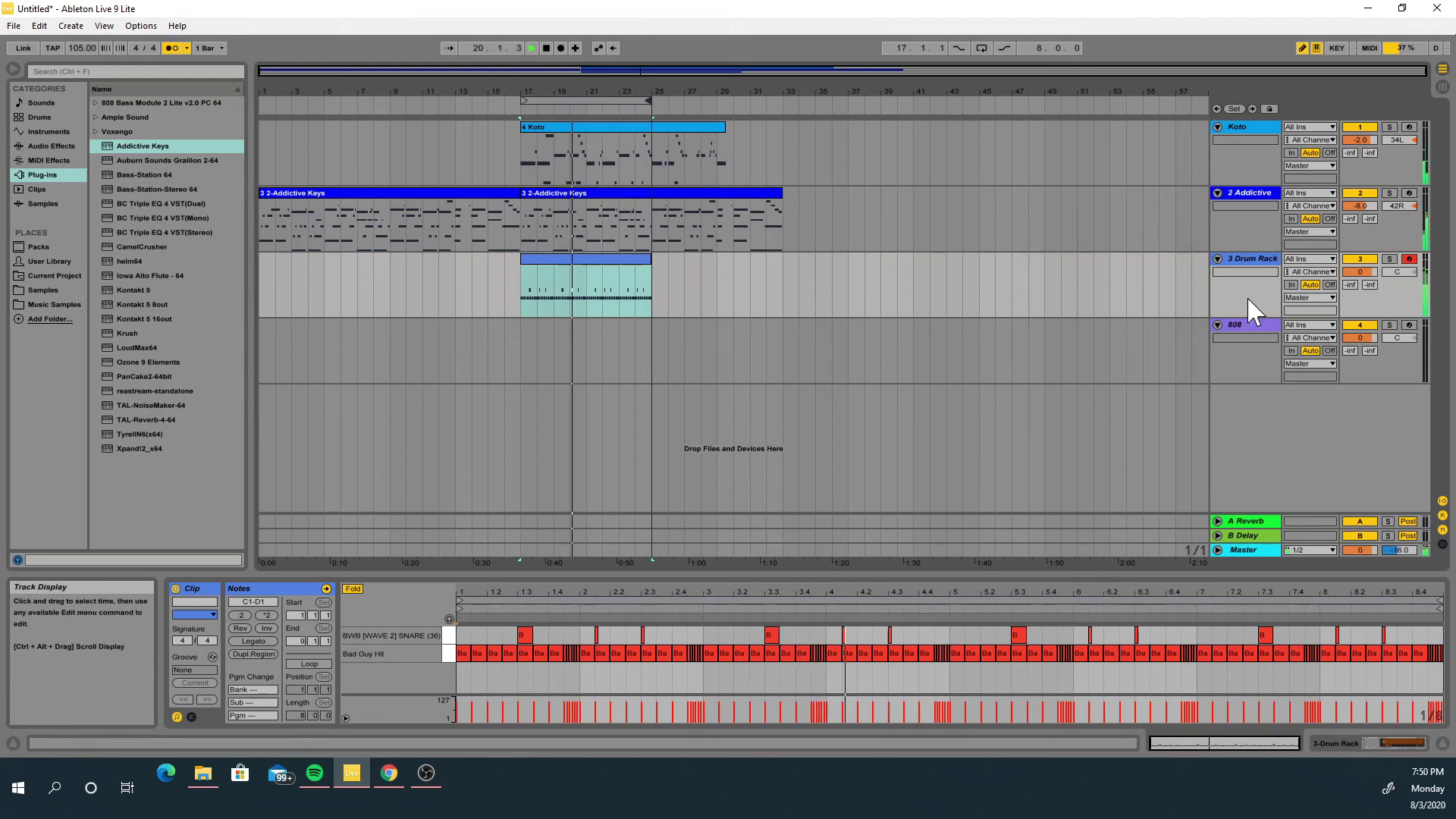
click(1255, 334)
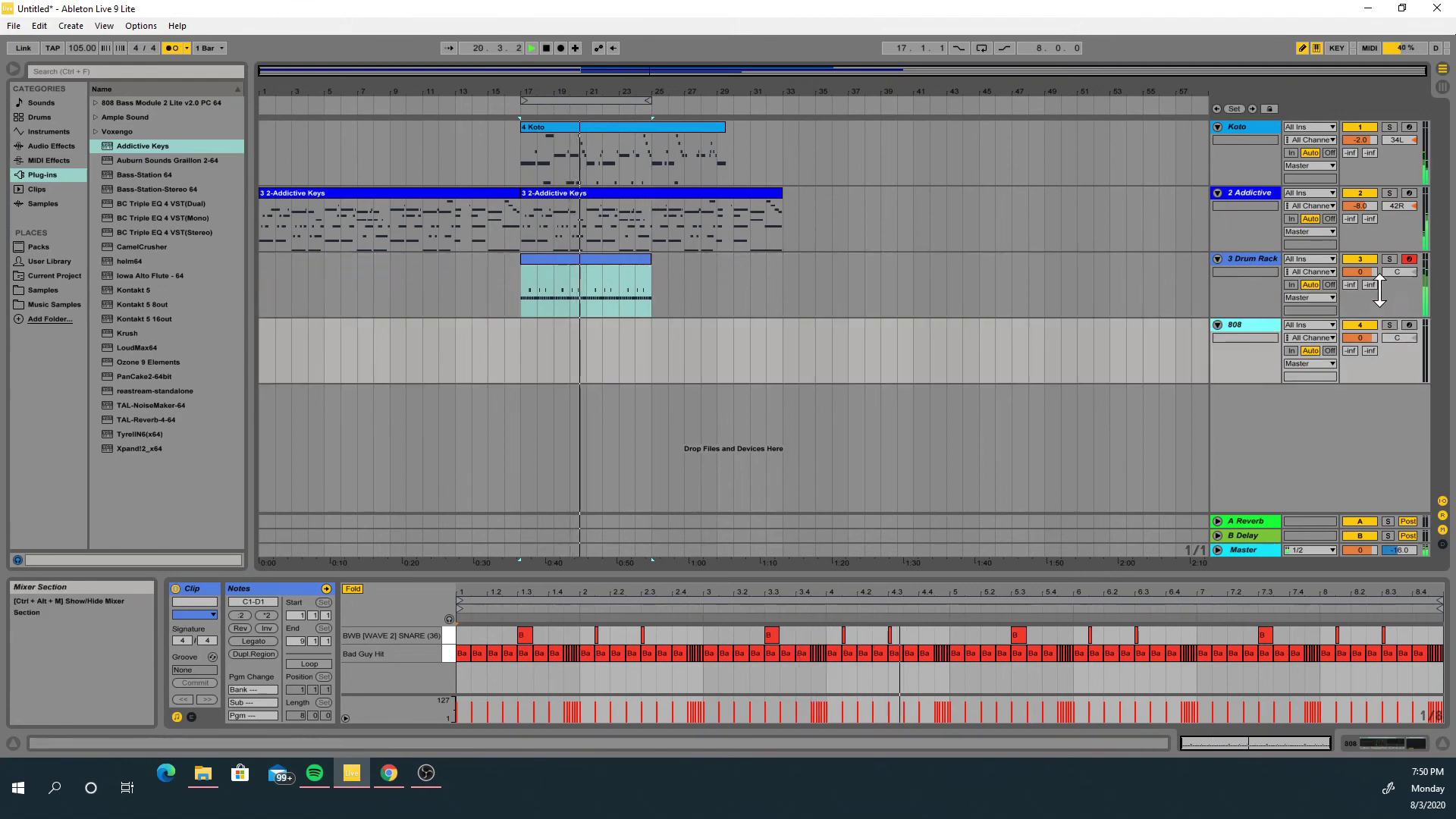
click(1409, 324)
click(1369, 745)
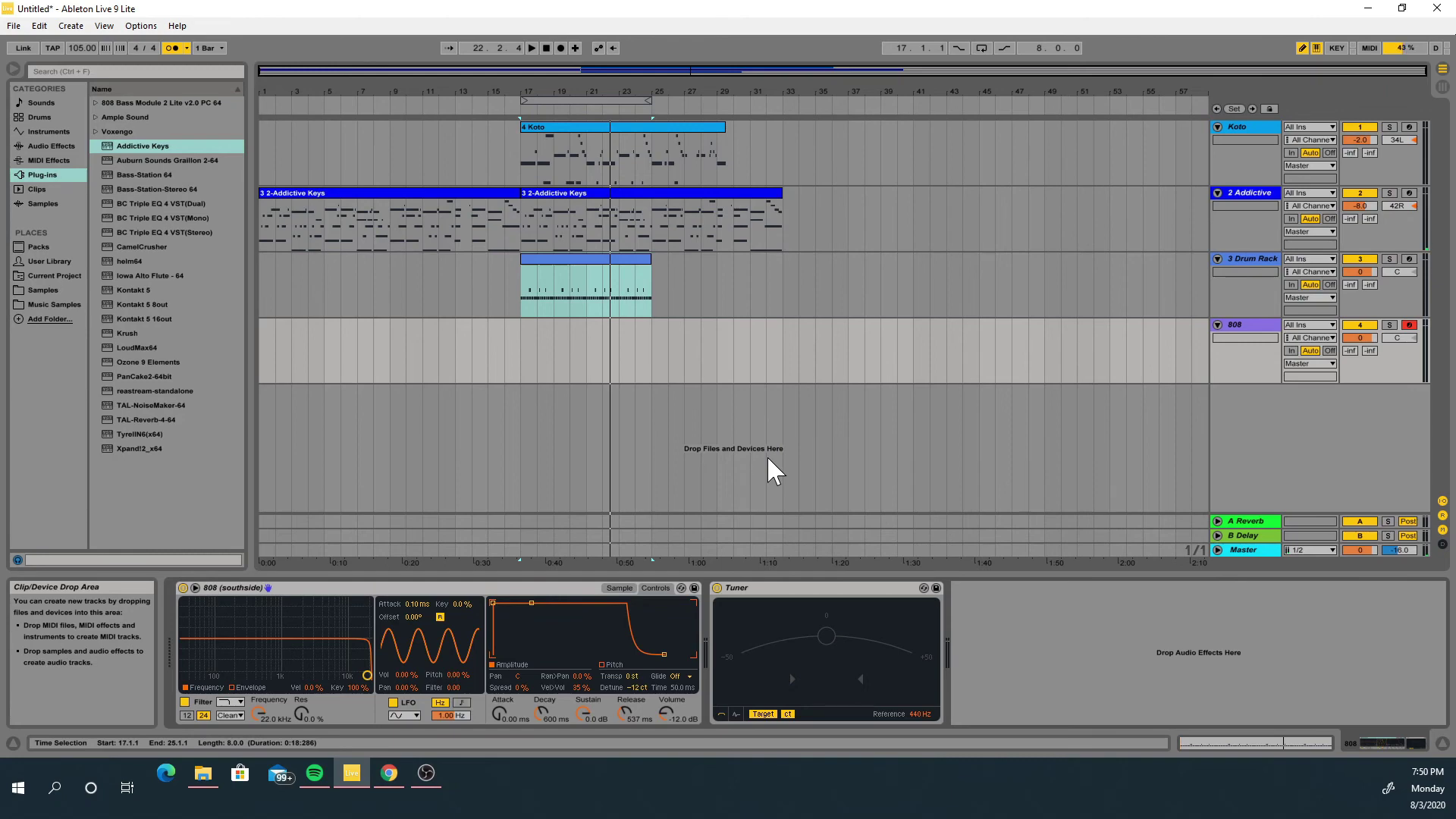
key(a)
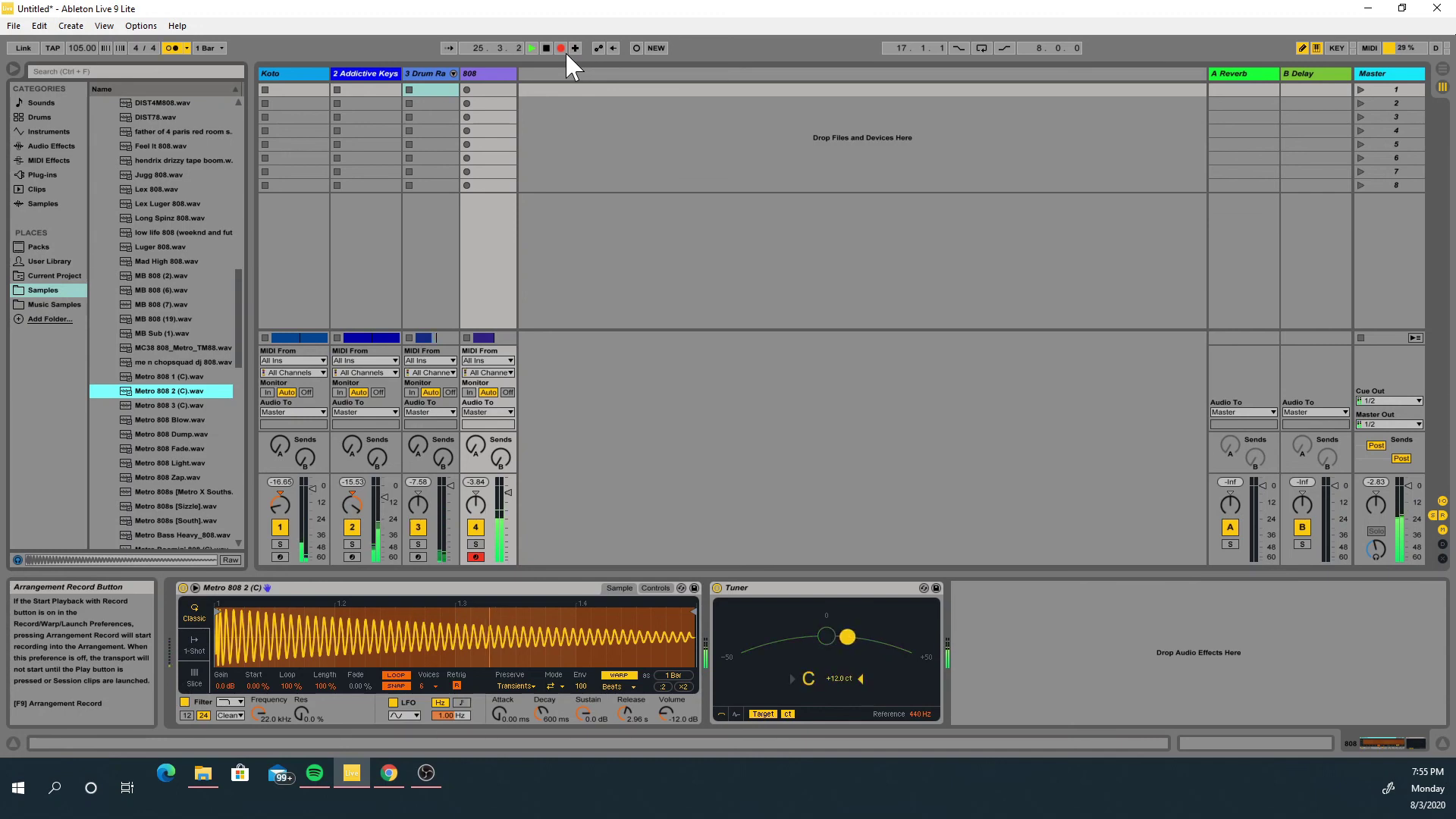
Stop the 808 recording and play the recorded 808 part in the arrangement from bar 17
key(space)
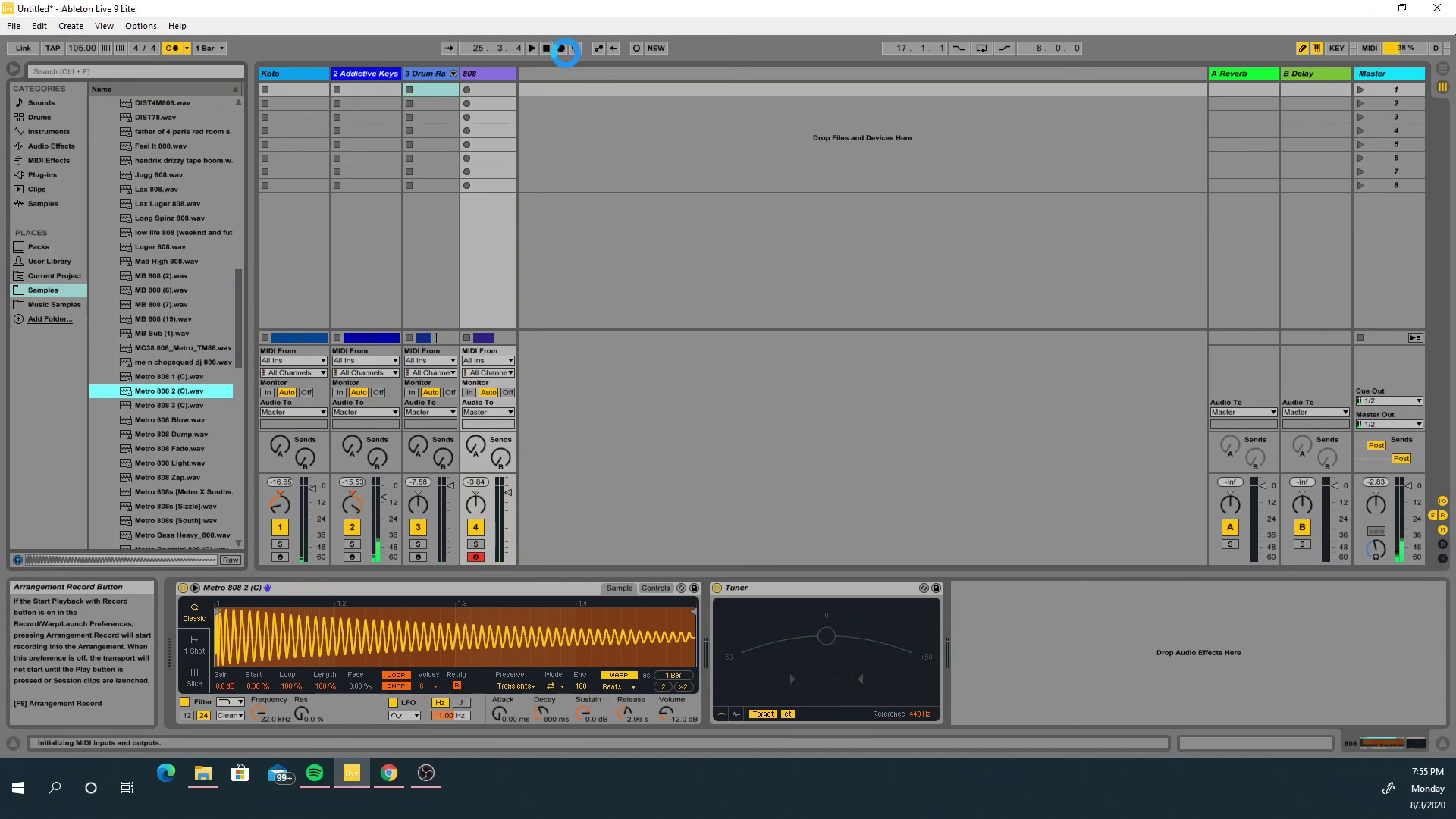
key(Tab)
click(533, 354)
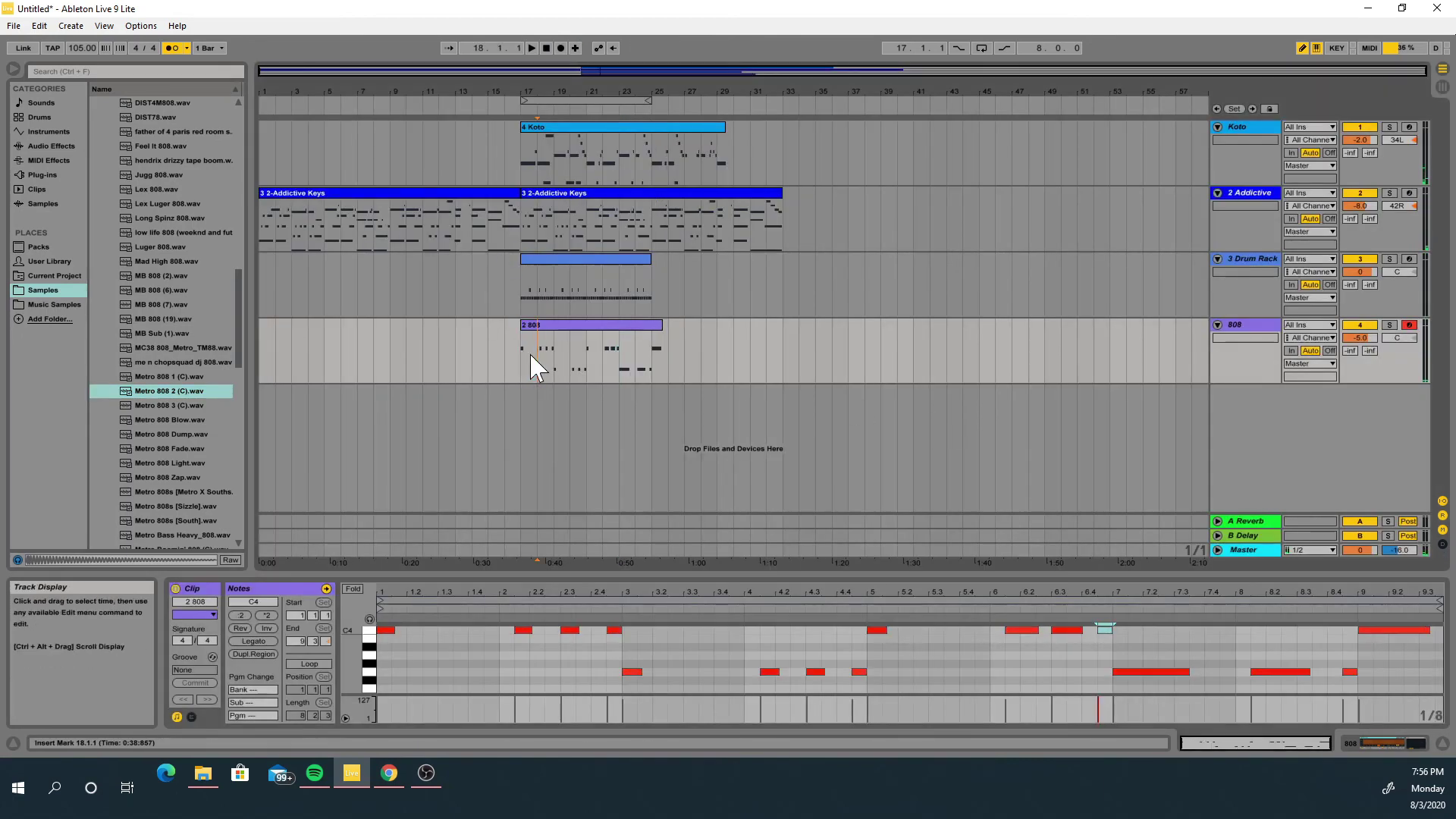
key(space)
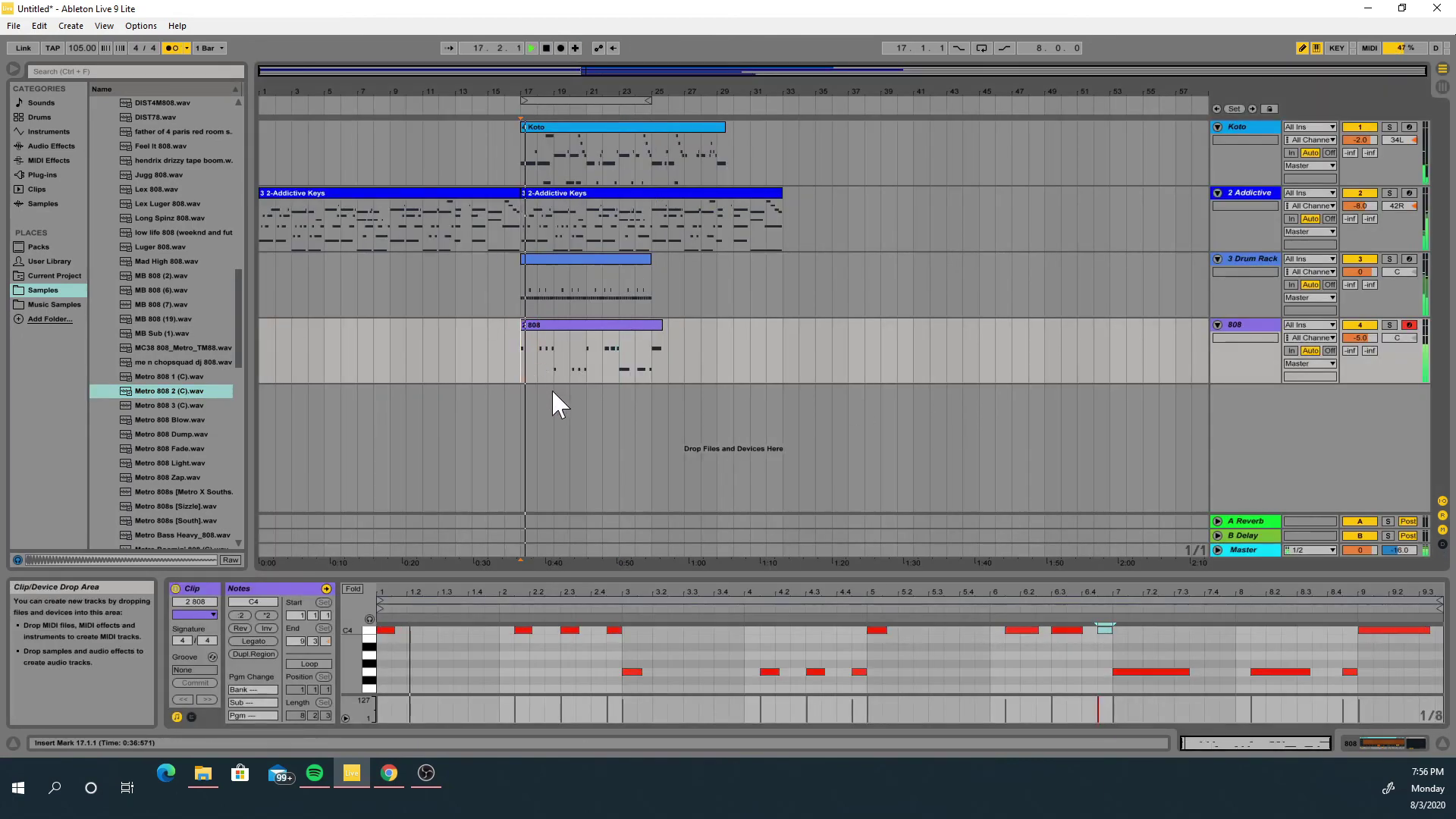